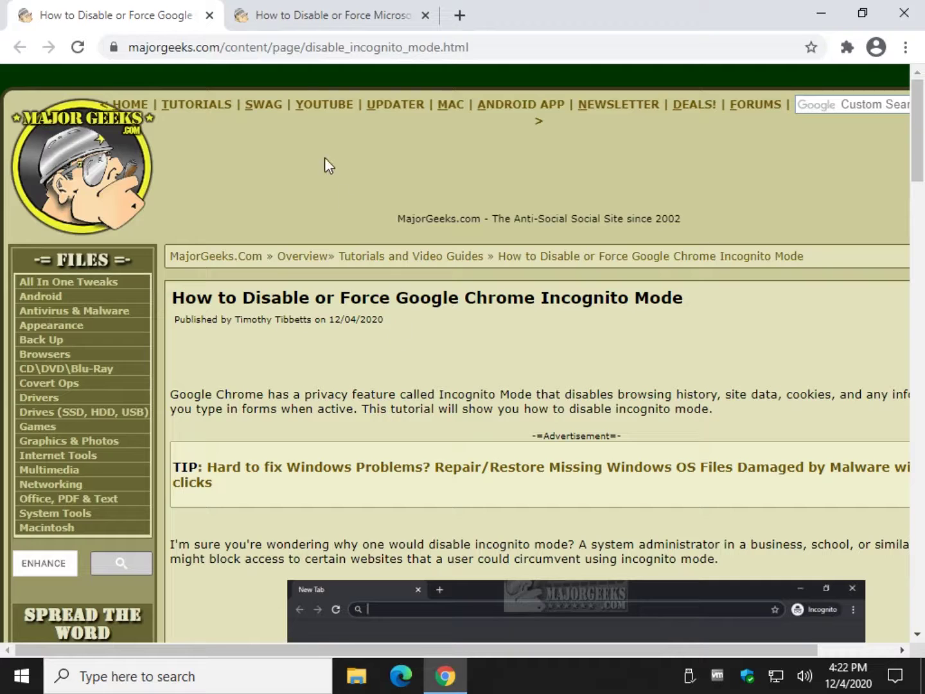
Glance at the Edge InPrivate article, then scroll the Chrome Incognito article to its registry steps
left_click(340, 20)
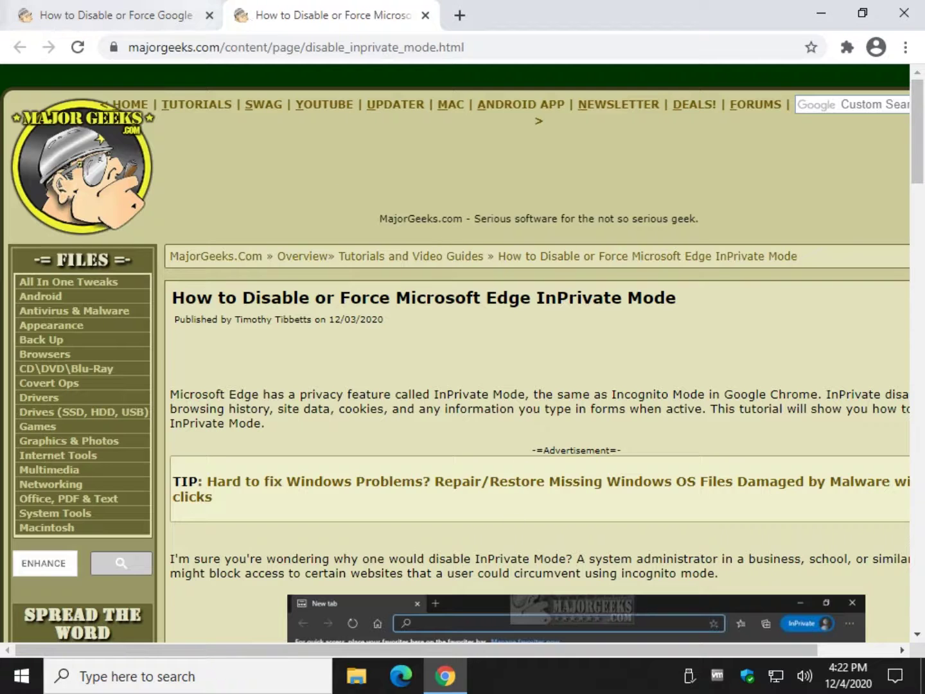
left_click(121, 17)
scroll(276, 396, "down", 4)
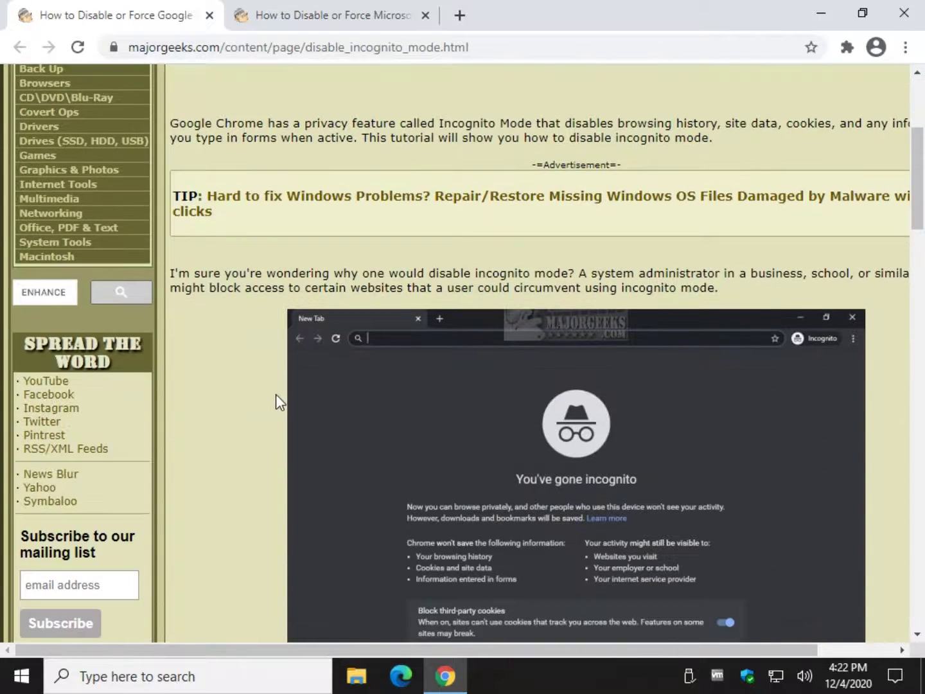
left_click_drag(212, 649, 292, 650)
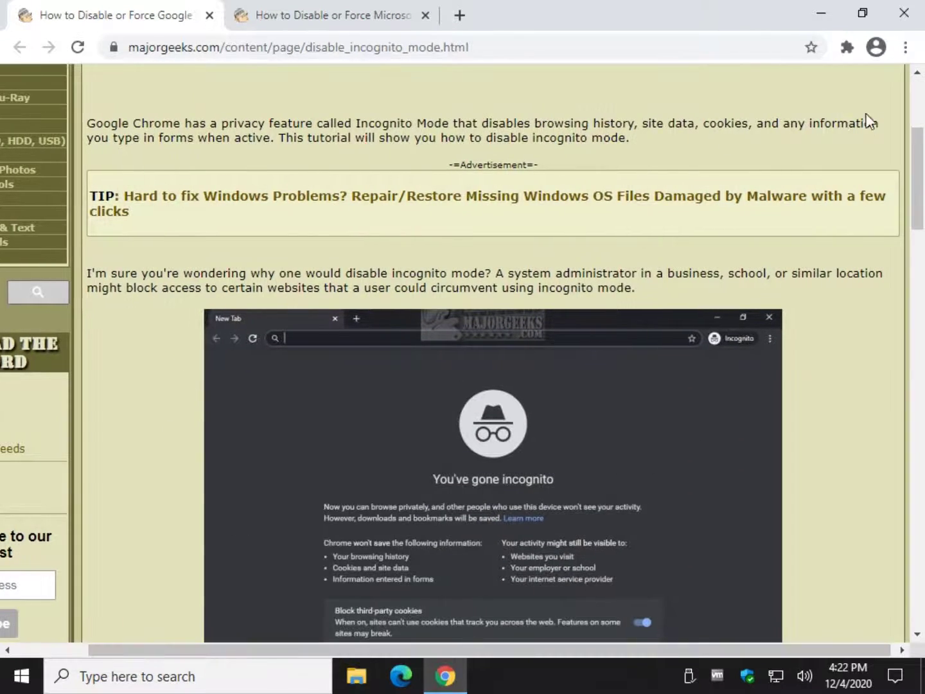
scroll(410, 356, "down", 4)
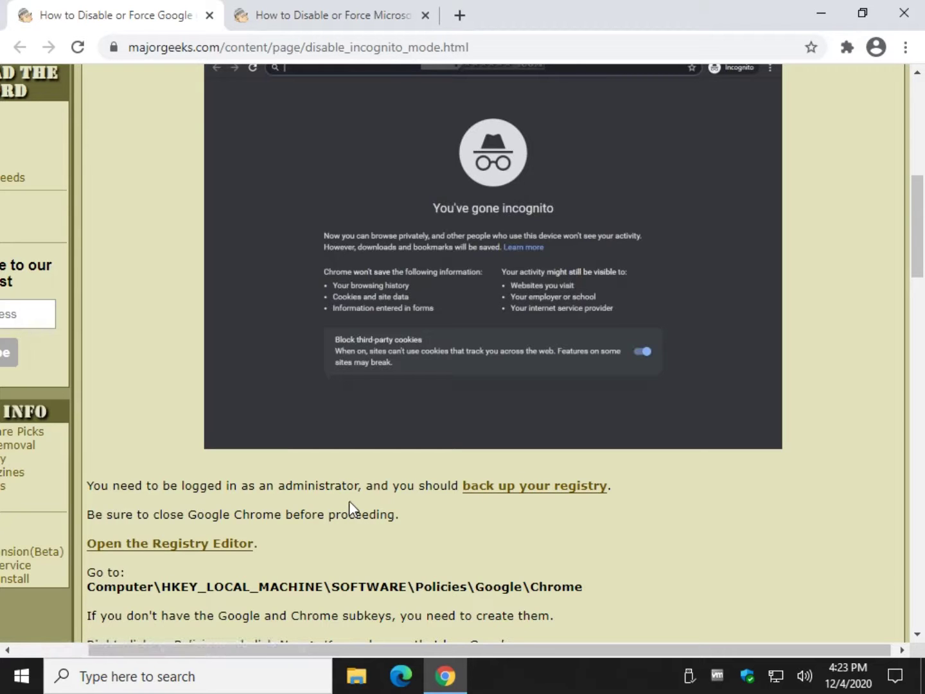
Launch Registry Editor with regedit from the Run dialog and approve the UAC prompt
key("super+r")
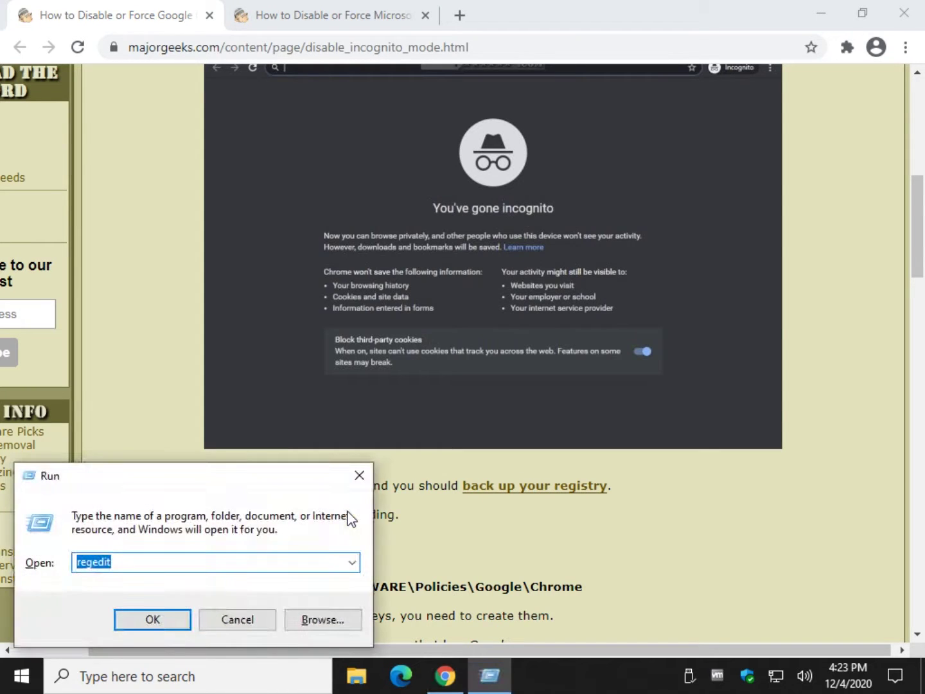
type("regedit")
key("Return")
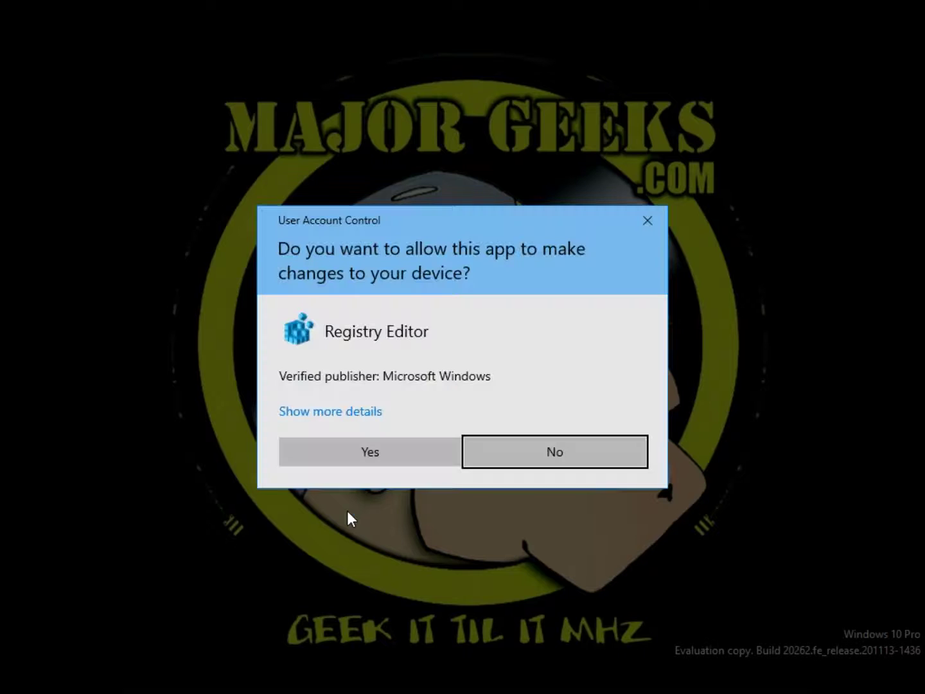
left_click(381, 459)
left_click(230, 188)
Copy the article's registry path up to HKEY_LOCAL_MACHINE\SOFTWARE\Policies
left_click(126, 341)
scroll(128, 405, "down", 3)
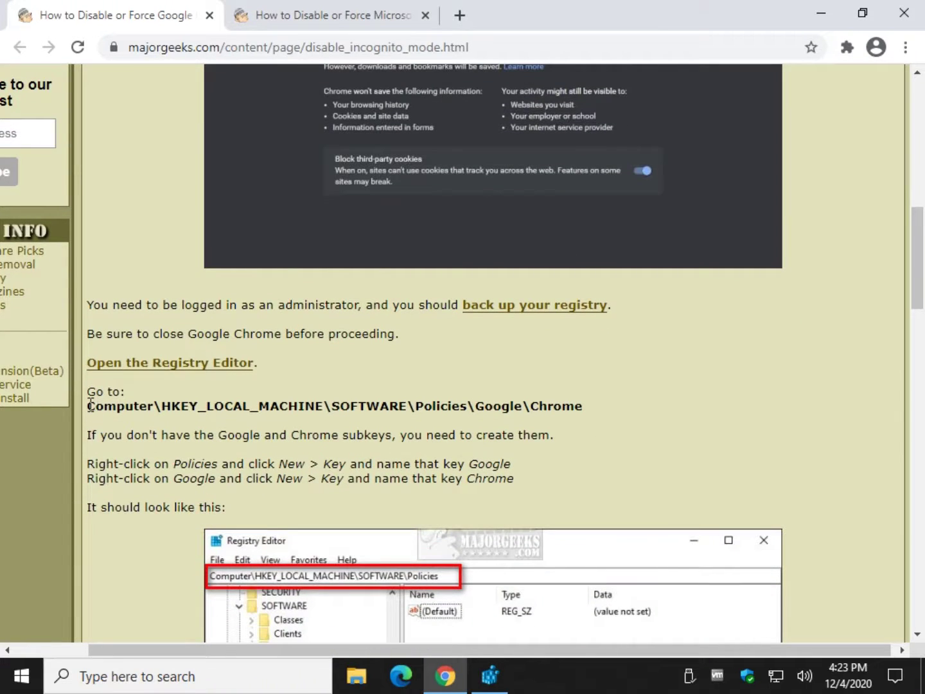
left_click_drag(96, 406, 472, 407)
right_click(476, 406)
left_click(489, 422)
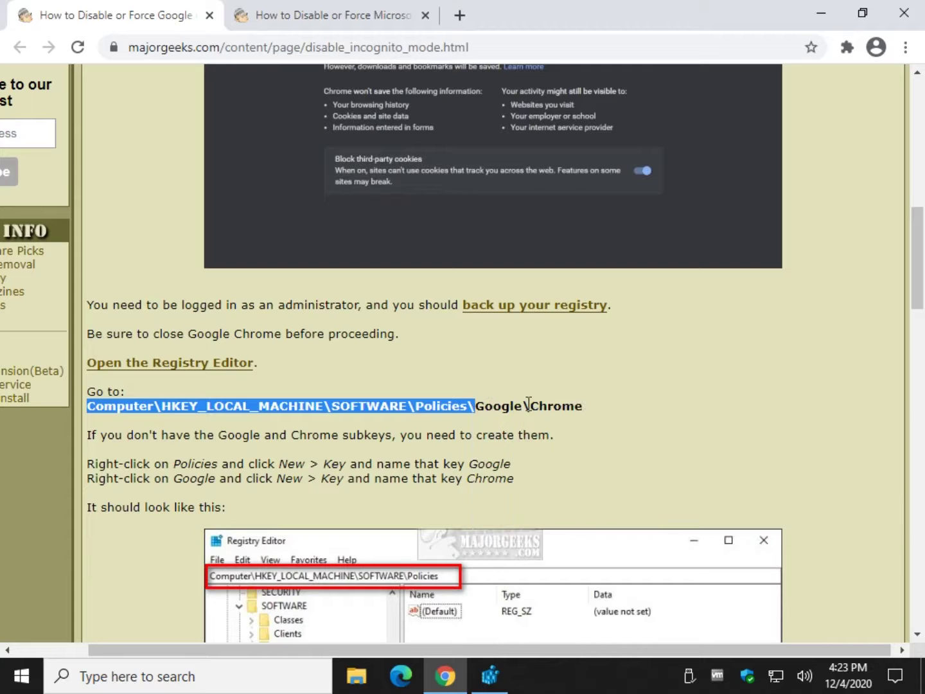
Paste the copied path into Registry Editor's address bar to open the Policies key
left_click(501, 672)
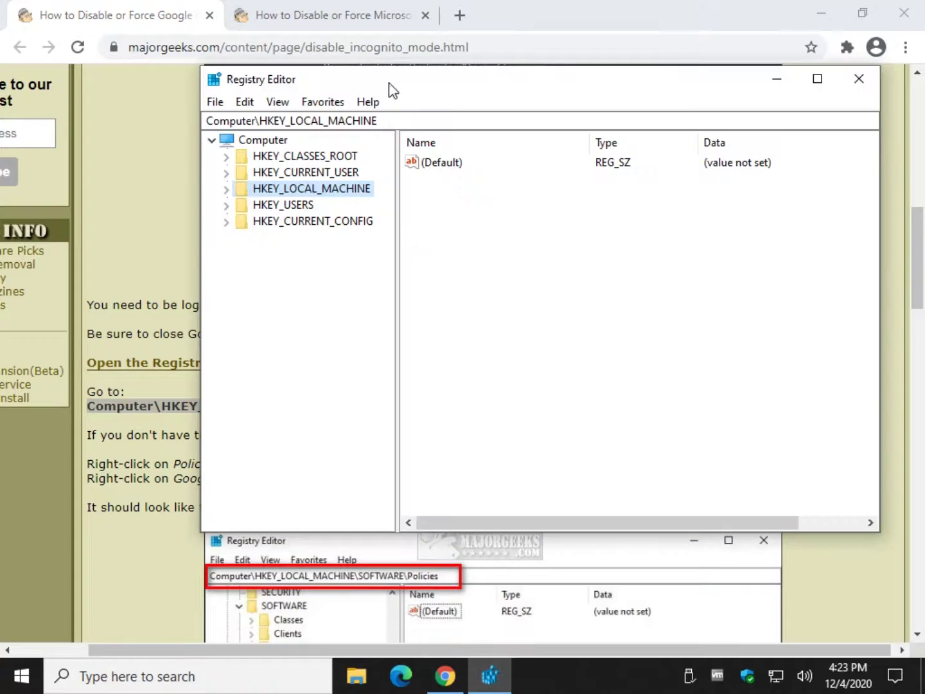
left_click(448, 120)
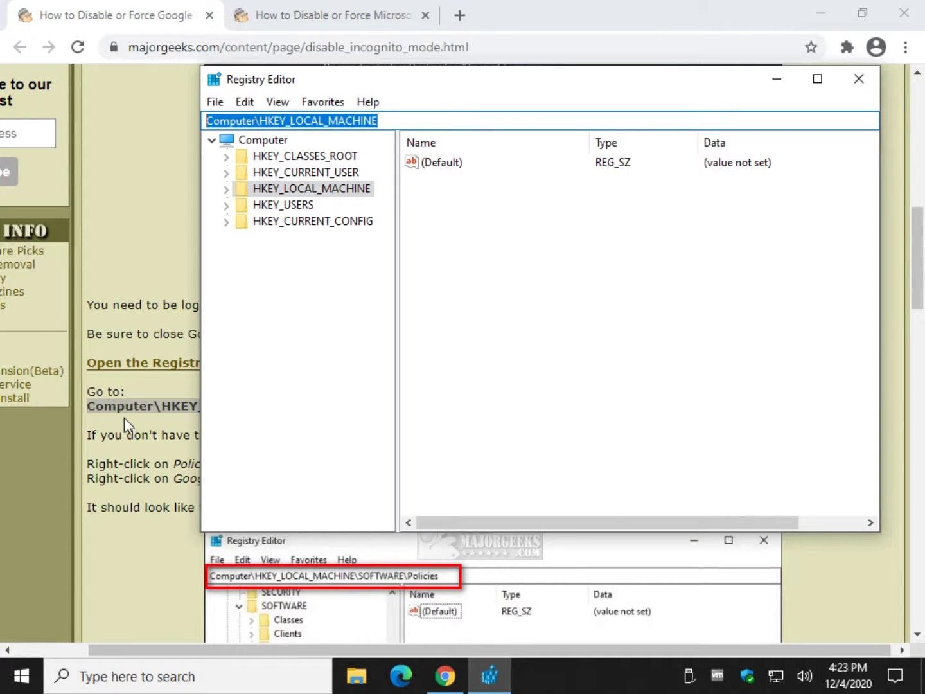
key("ctrl+v")
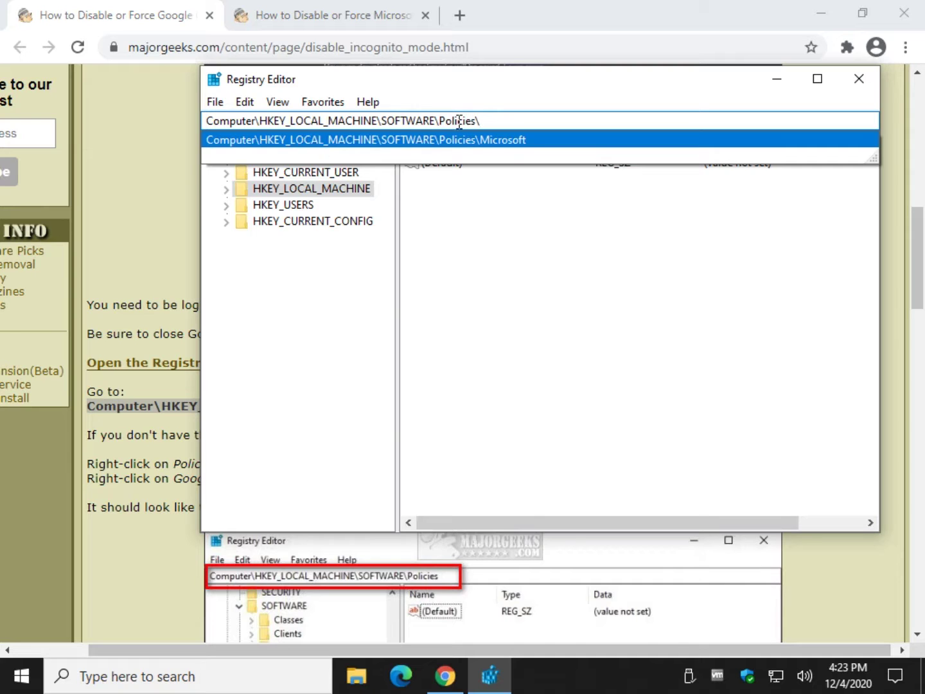
key("Return")
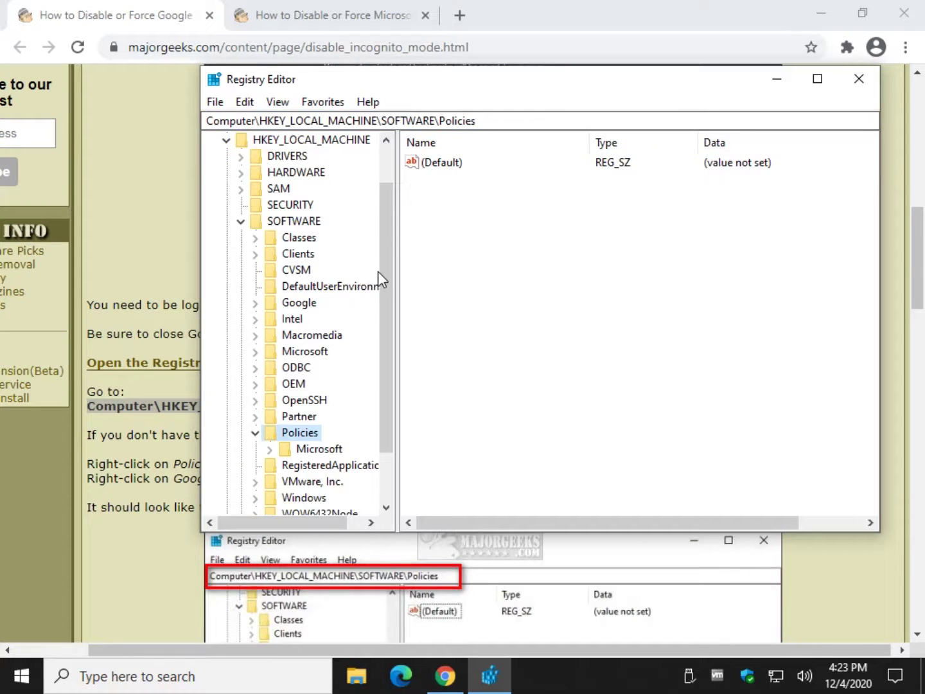
left_click_drag(391, 282, 394, 374)
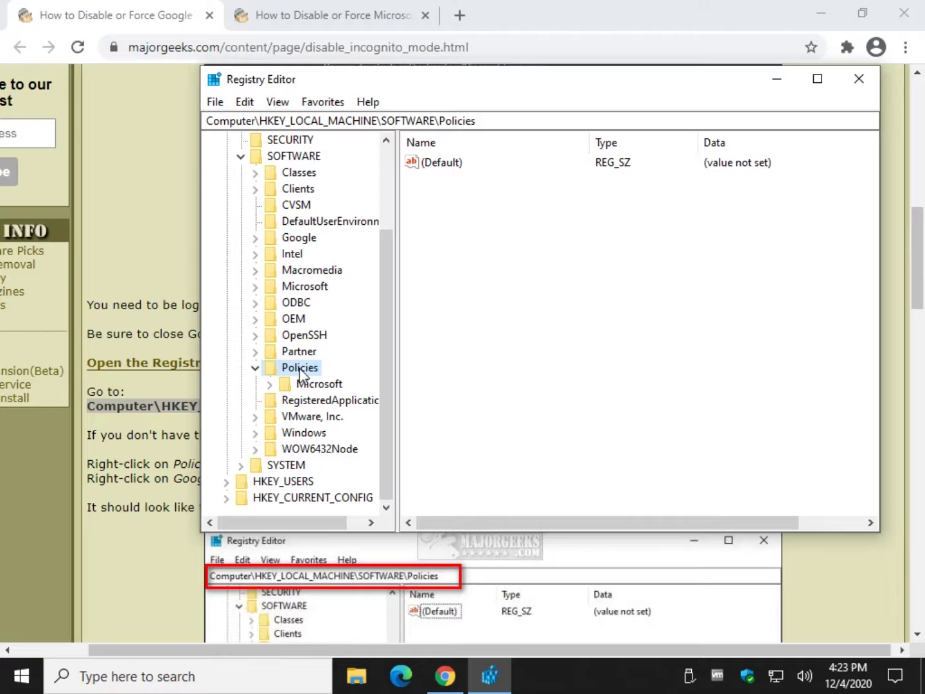
Scroll the article to compare its example screenshot with Registry Editor
left_click(148, 283)
scroll(329, 335, "down", 3)
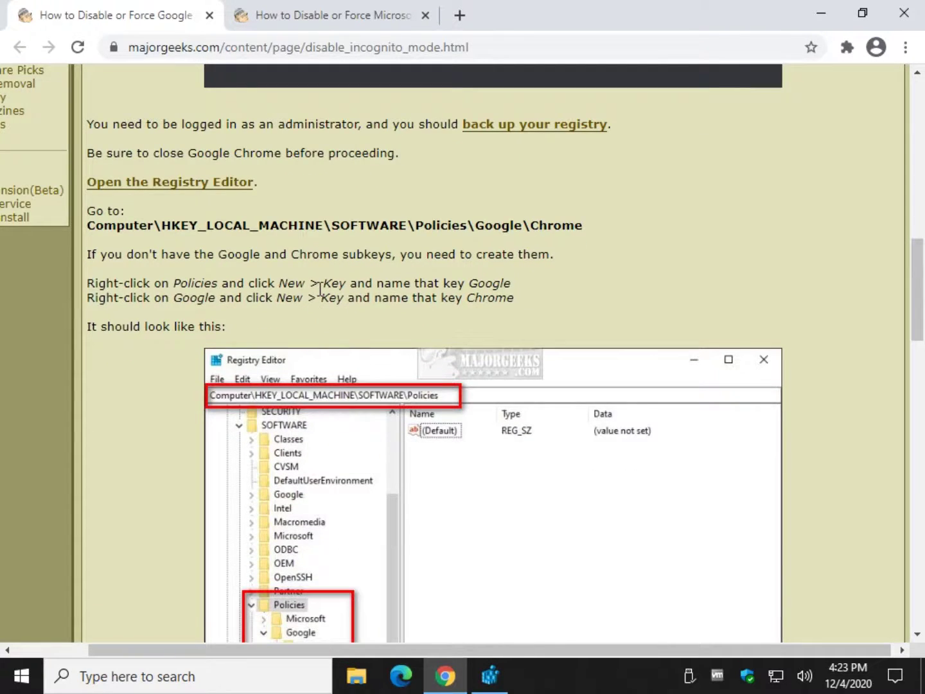
scroll(321, 289, "down", 2)
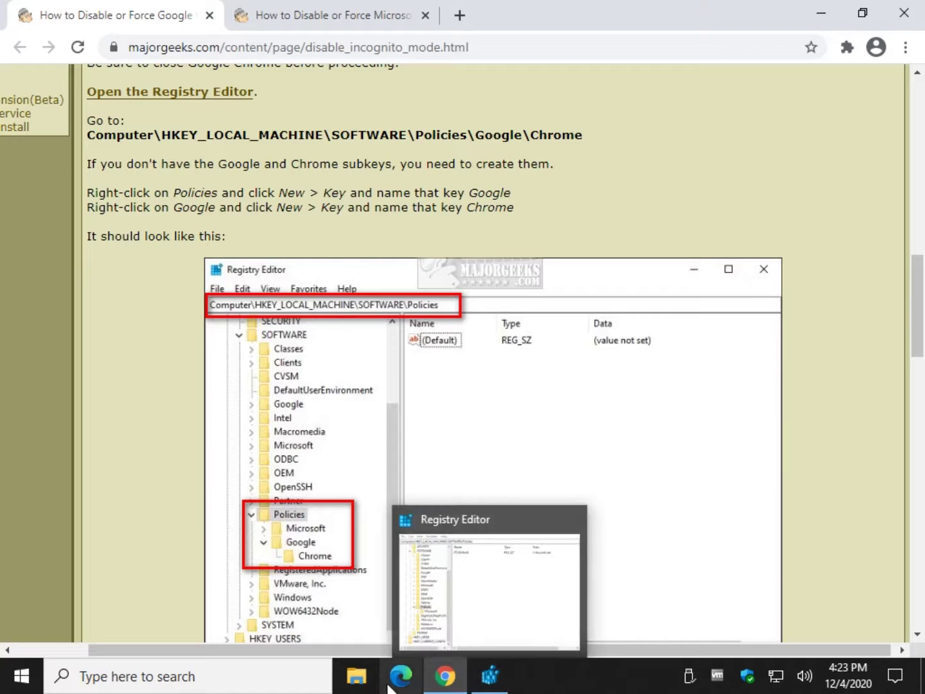
left_click(498, 685)
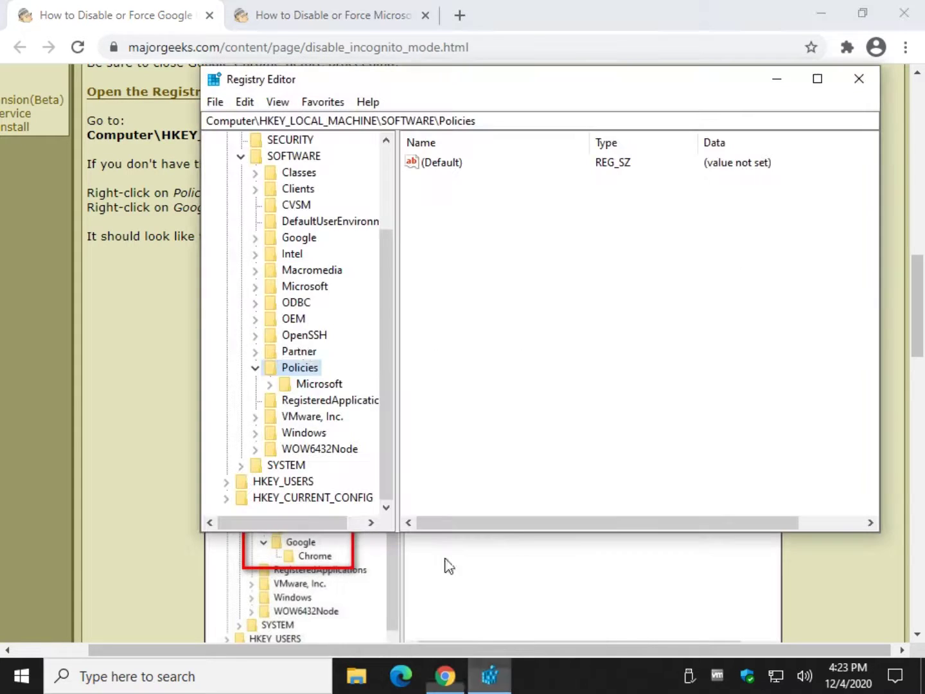
Create a new key named Google under Policies
right_click(298, 372)
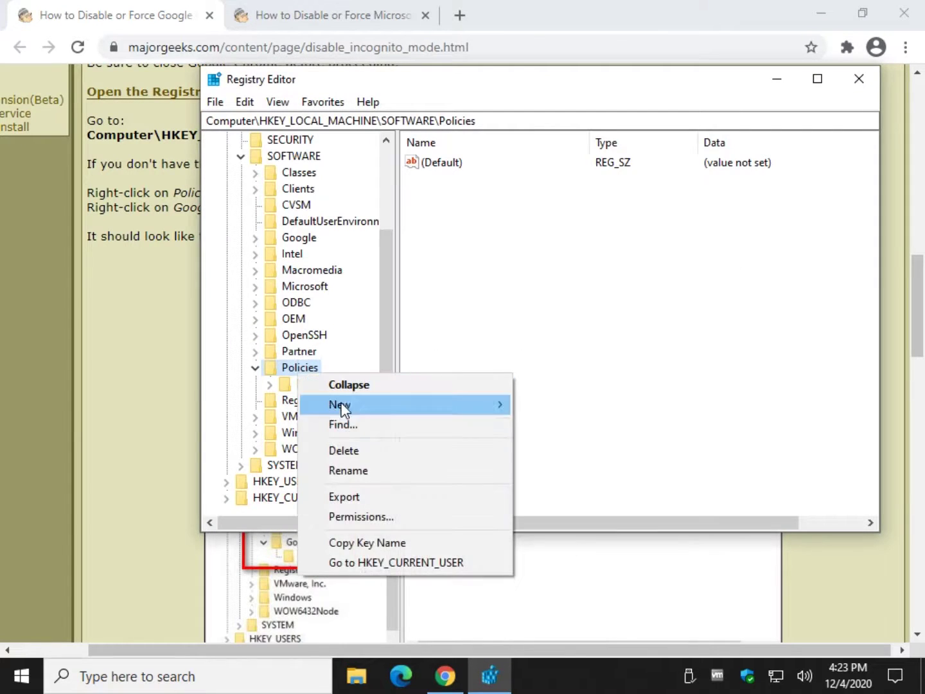
mouse_move(340, 405)
left_click(575, 404)
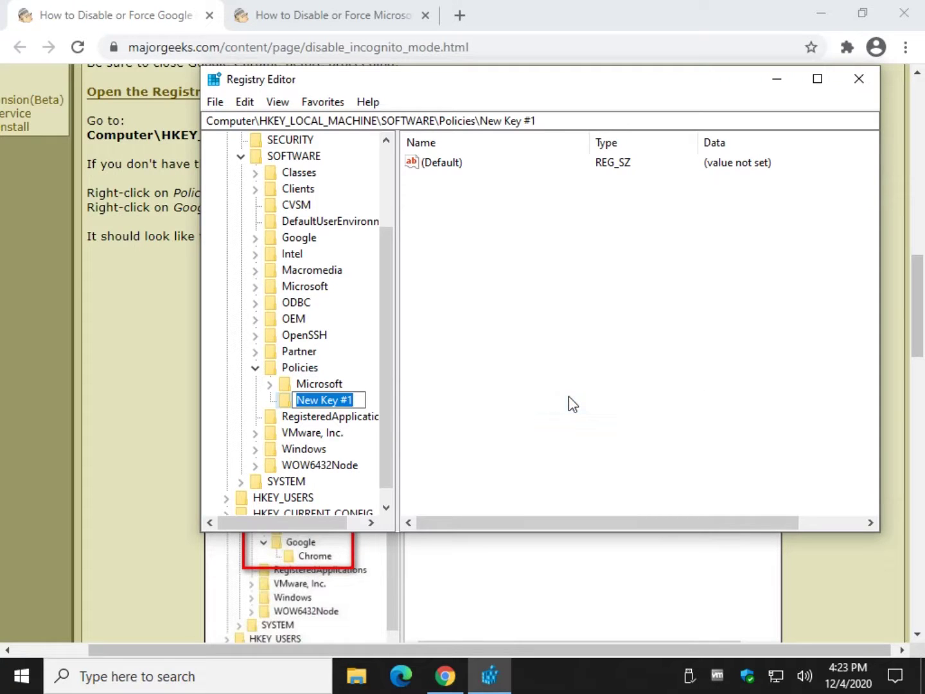
type("Gooi")
type("gle")
key("Return")
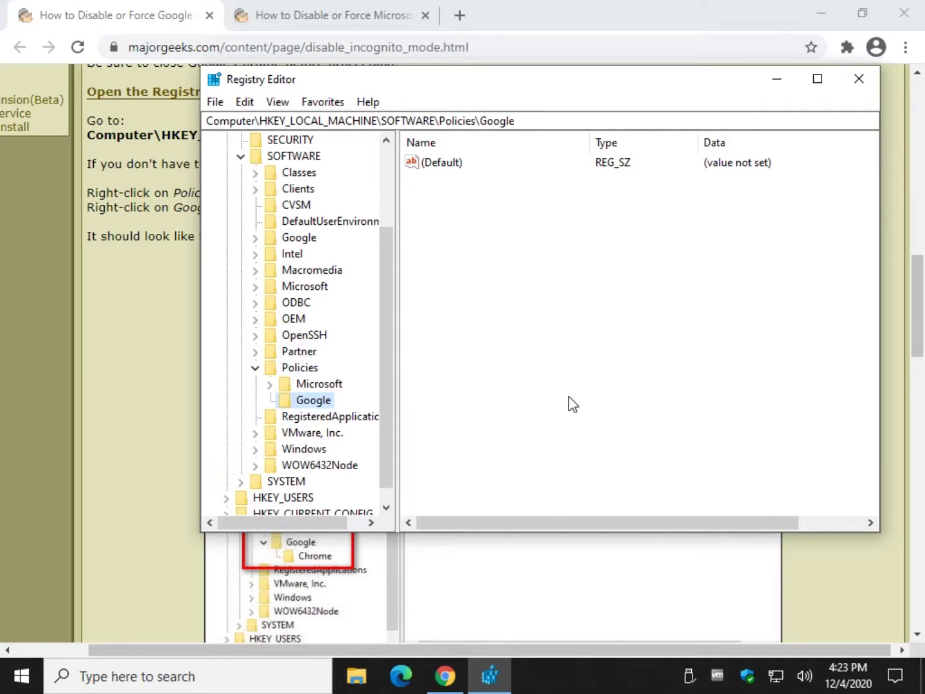
Add a new subkey under Google and rename it Chrome
right_click(314, 398)
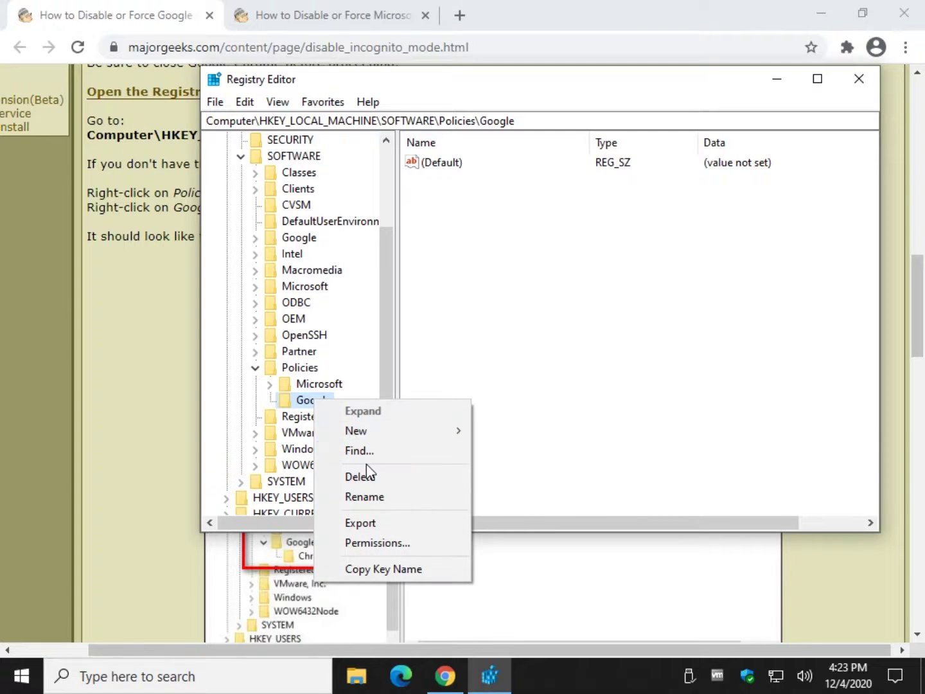
mouse_move(369, 431)
left_click(511, 436)
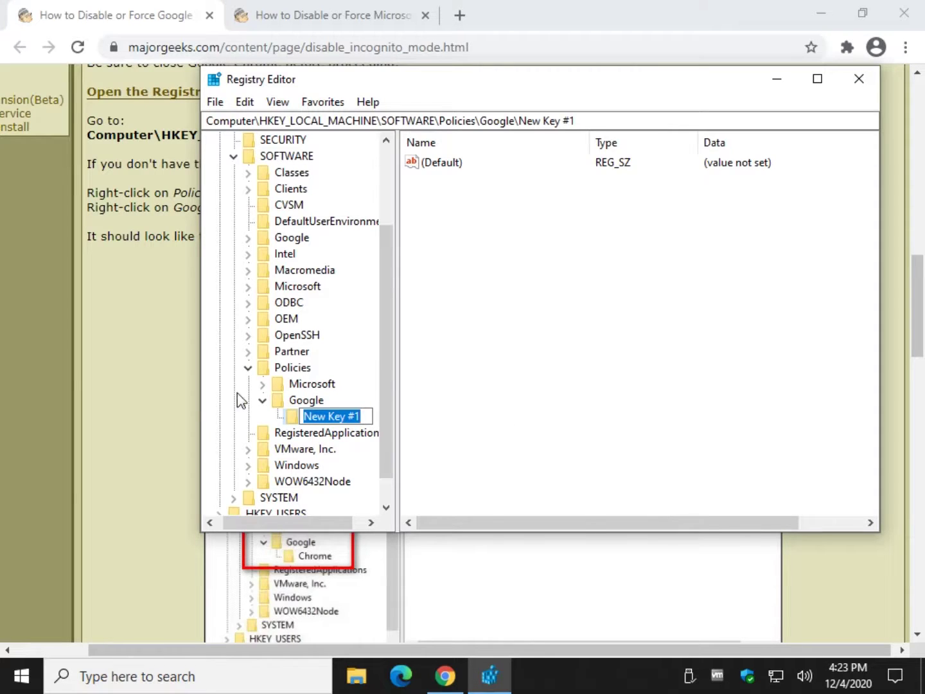
left_click(107, 374)
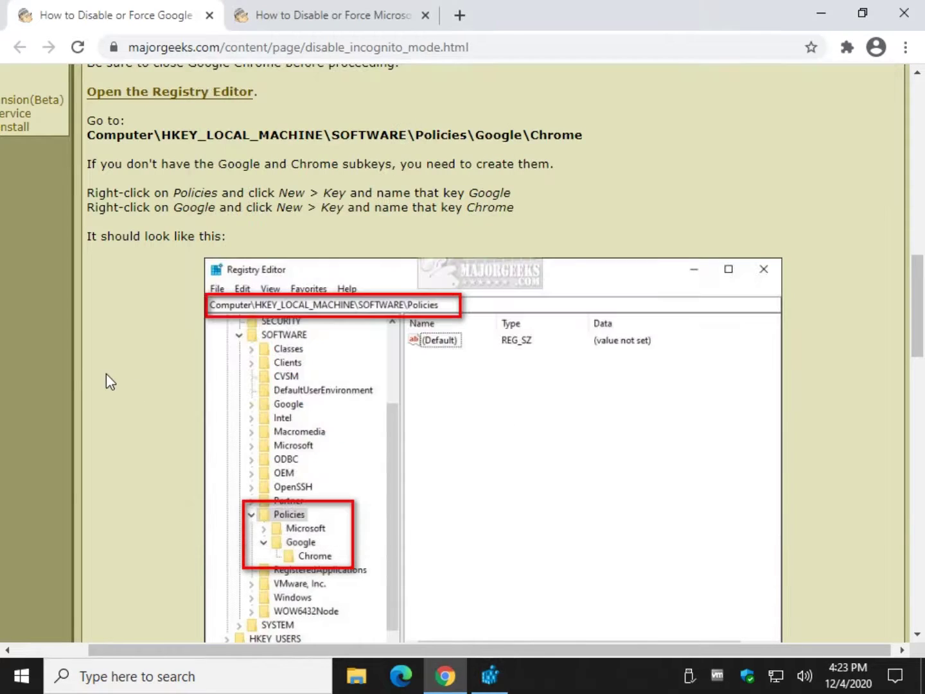
left_click(490, 676)
right_click(318, 418)
left_click(309, 423)
right_click(311, 416)
left_click(344, 507)
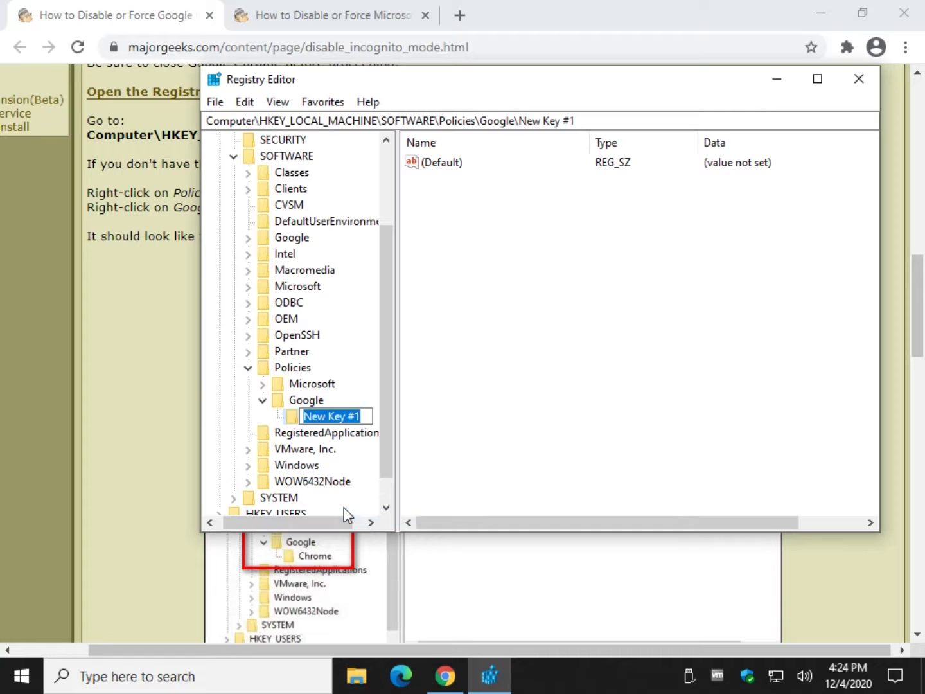
type("Chrome")
key("Return")
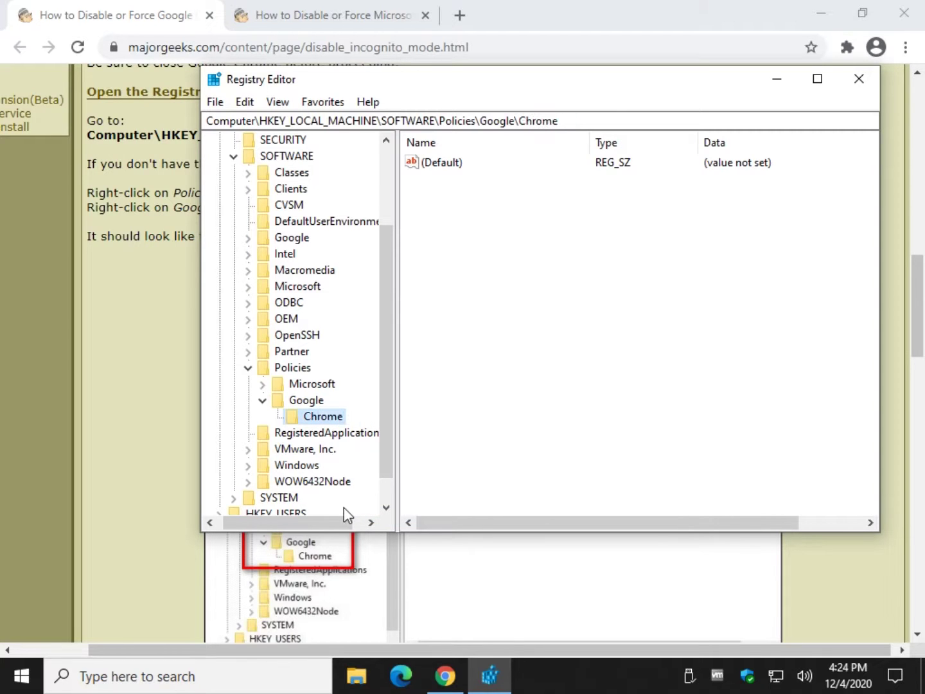
Copy the value name IncognitoModeAvailability from the article
left_click(160, 425)
scroll(165, 360, "down", 7)
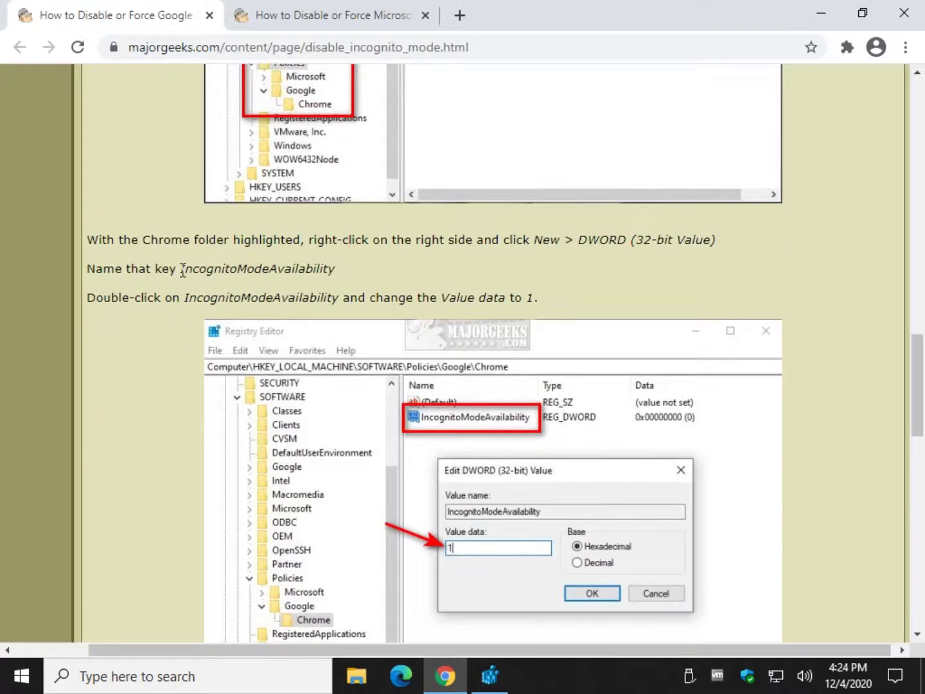
left_click_drag(182, 269, 342, 270)
right_click(309, 270)
left_click(338, 281)
left_click(195, 287)
Create a DWORD (32-bit) value named IncognitoModeAvailability in the Chrome key
left_click(489, 675)
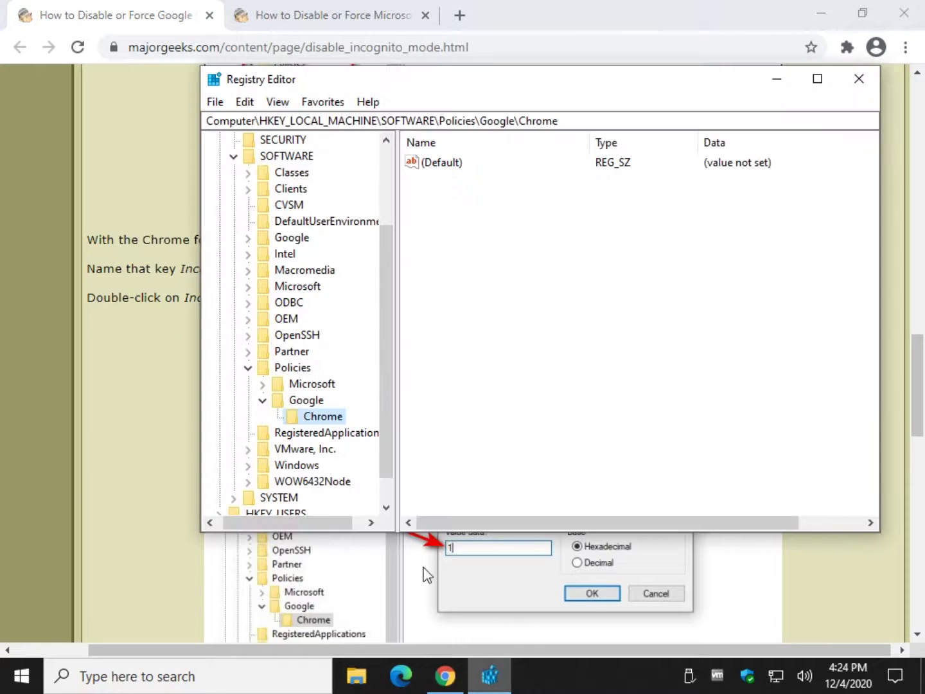
left_click(471, 215)
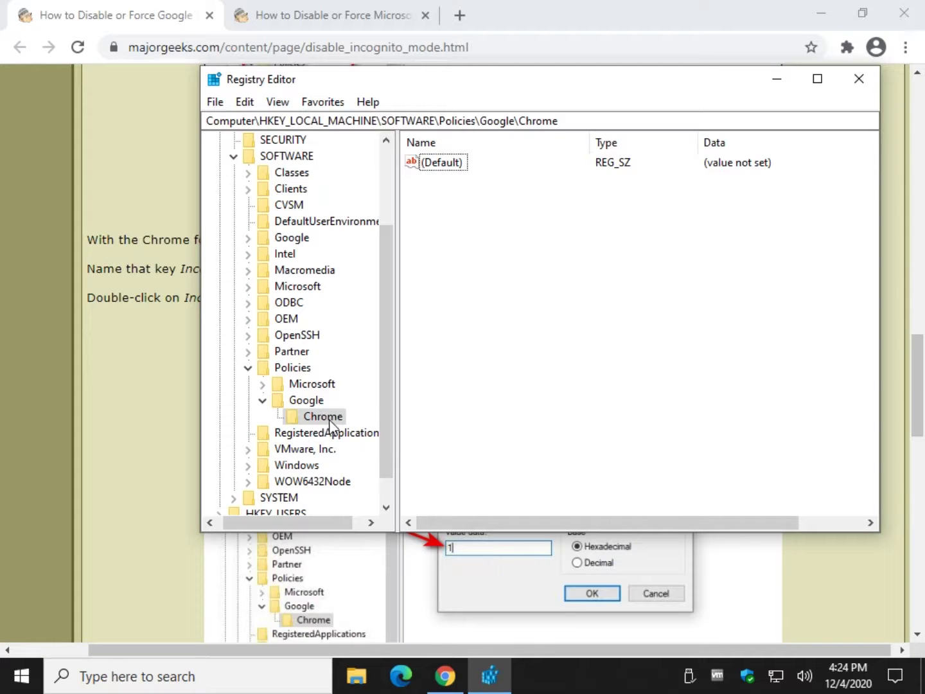
right_click(520, 298)
mouse_move(600, 310)
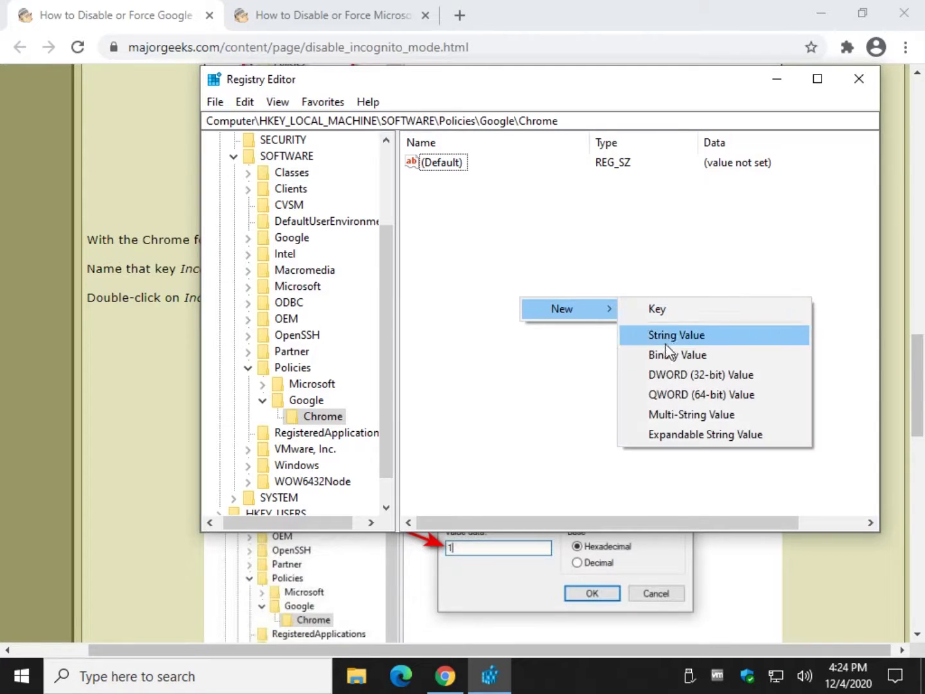
left_click(674, 373)
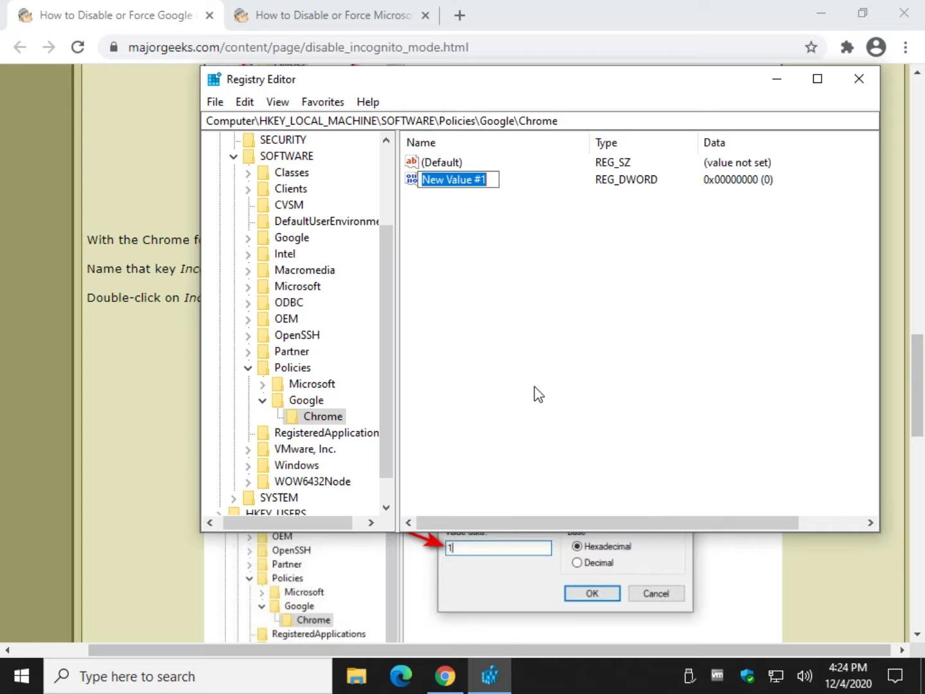
key("ctrl+v")
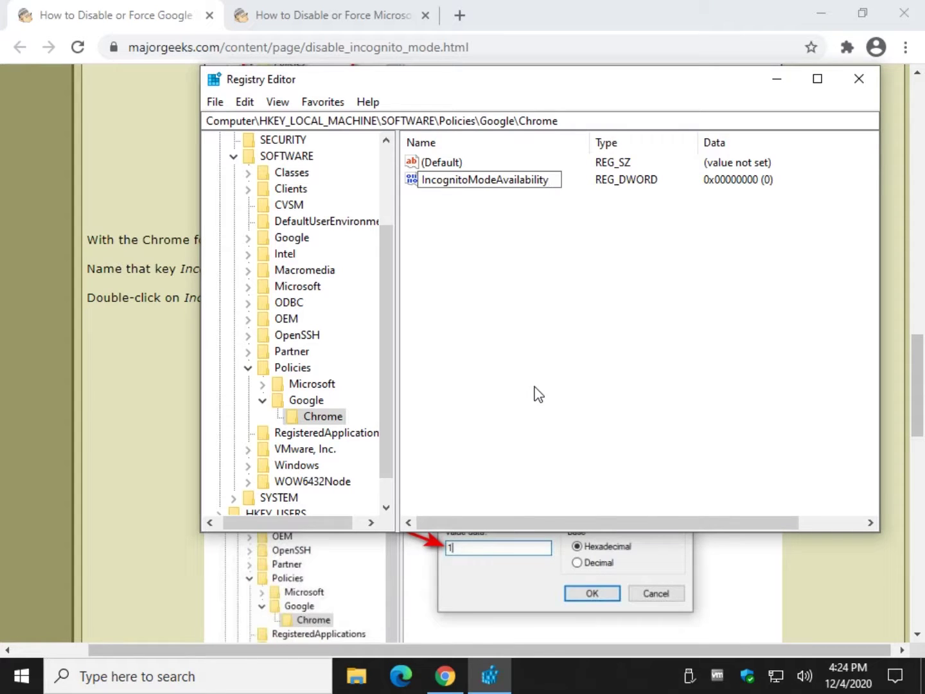
key("Return")
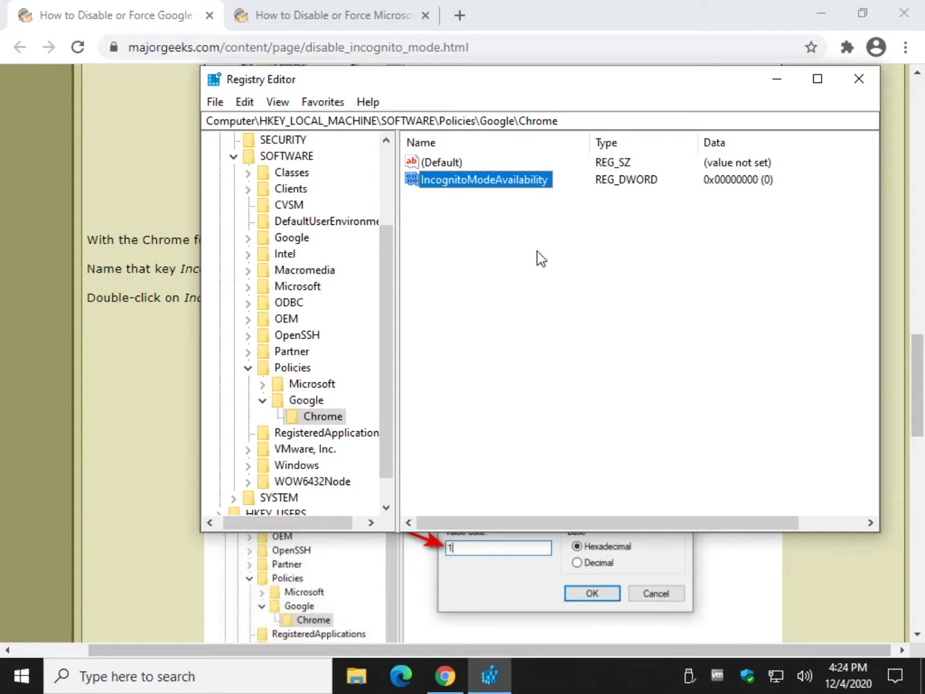
Set IncognitoModeAvailability's value data to 1 and reopen it to check
double_click(504, 183)
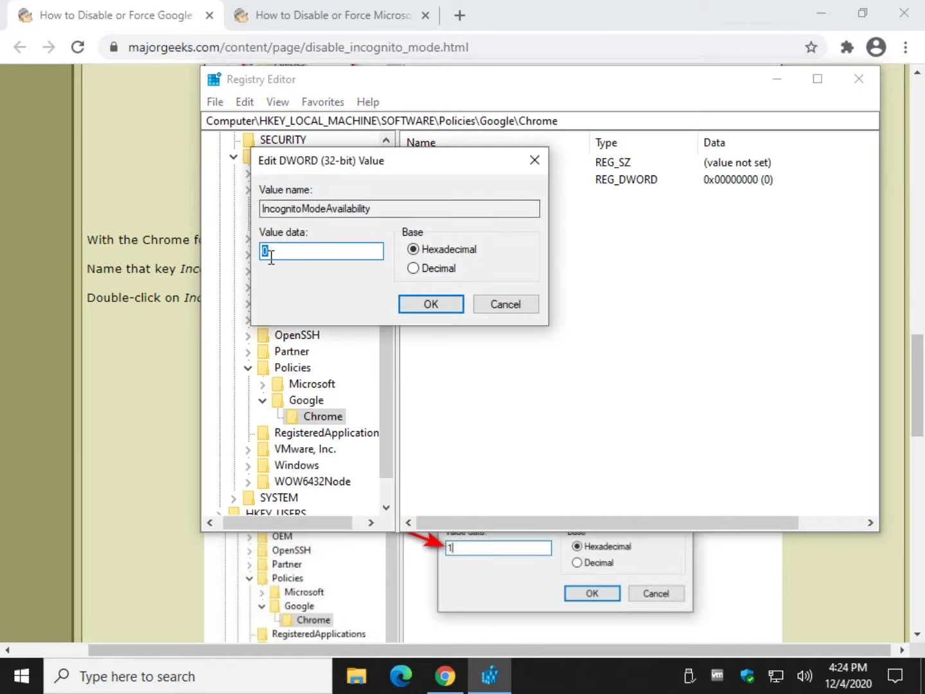
left_click(428, 304)
double_click(491, 185)
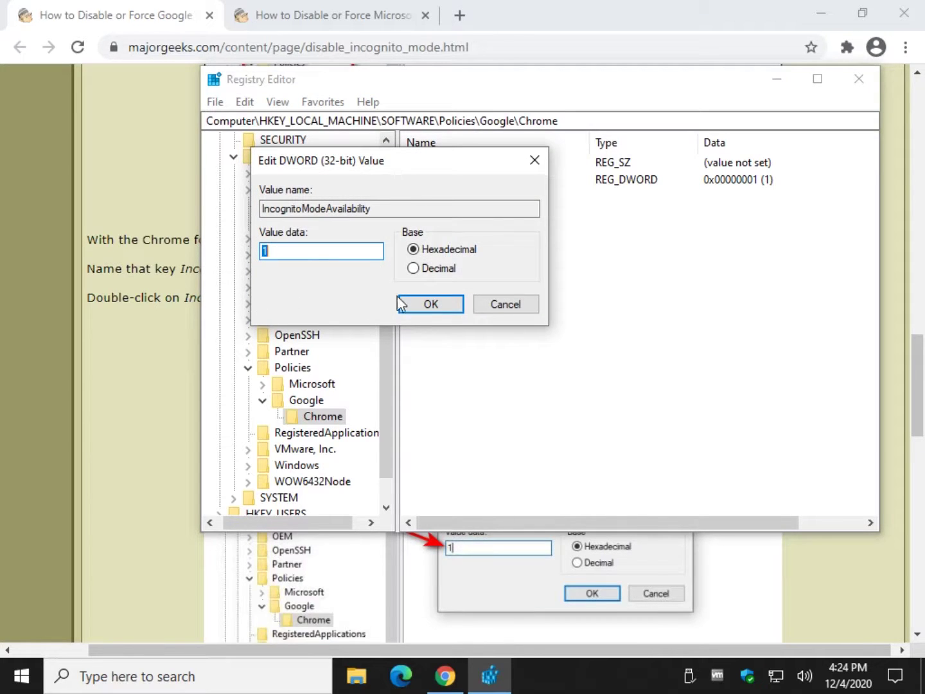
left_click(458, 304)
Glance at the article, then reopen IncognitoModeAvailability to confirm it still reads 1
left_click(188, 434)
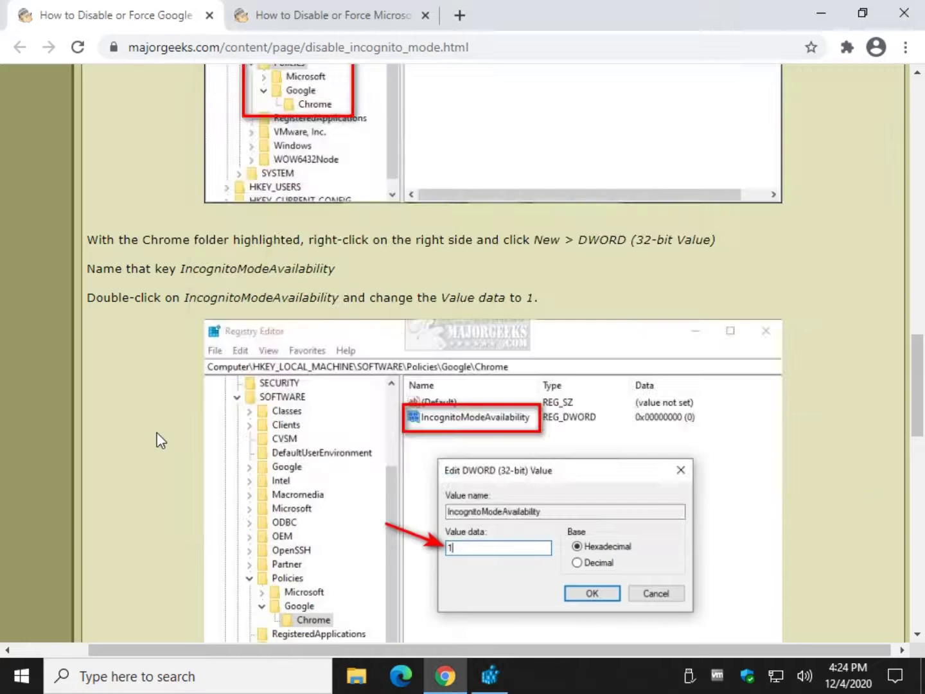
scroll(158, 430, "down", 5)
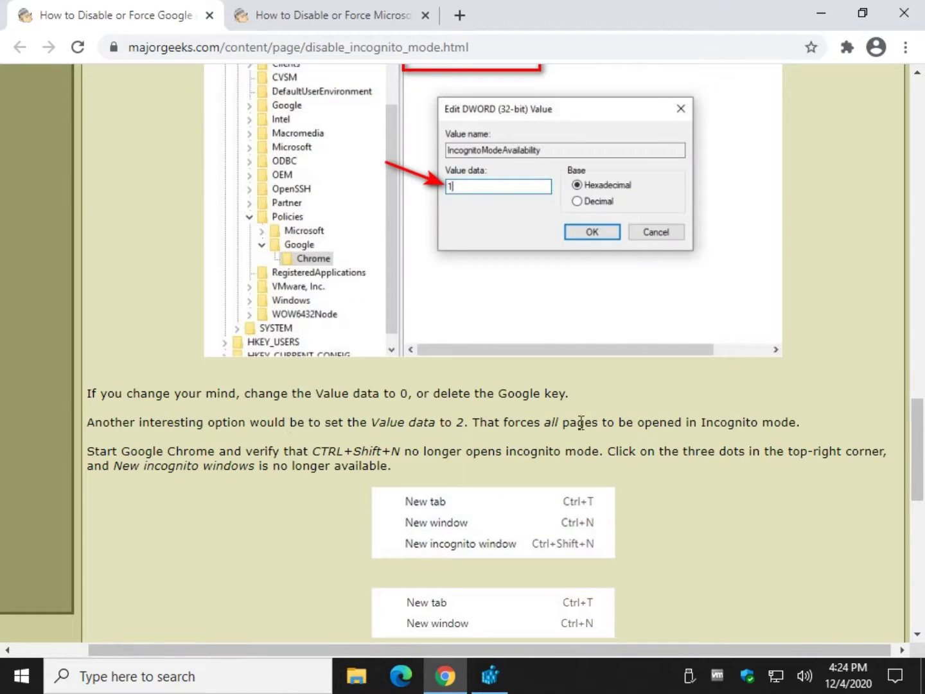
left_click(498, 676)
double_click(459, 181)
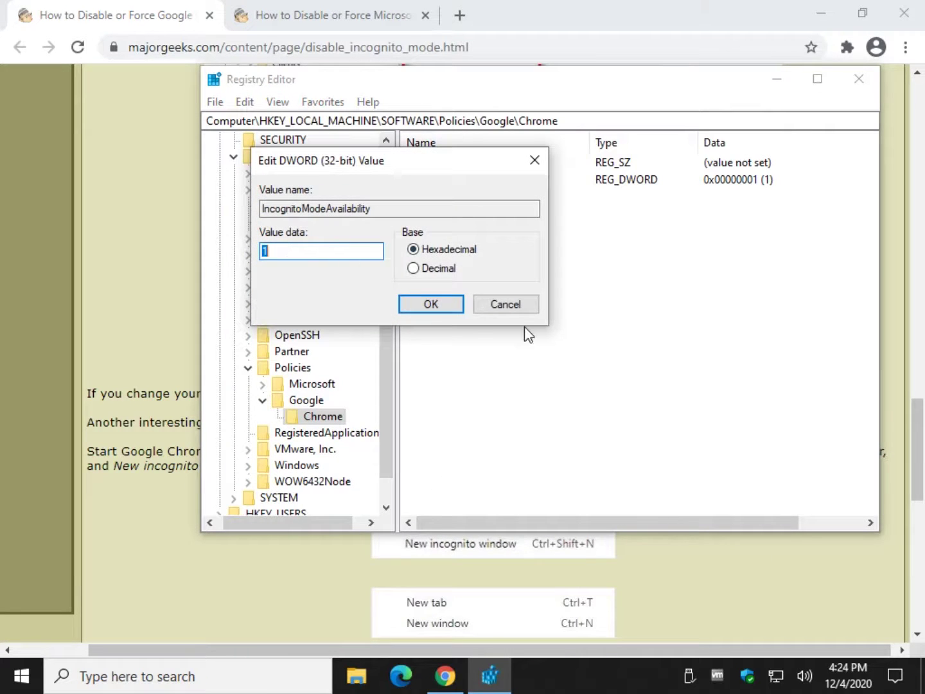
left_click(516, 307)
Reselect Google\Chrome, verify IncognitoModeAvailability reads 1, and return to the browser
left_click(305, 402)
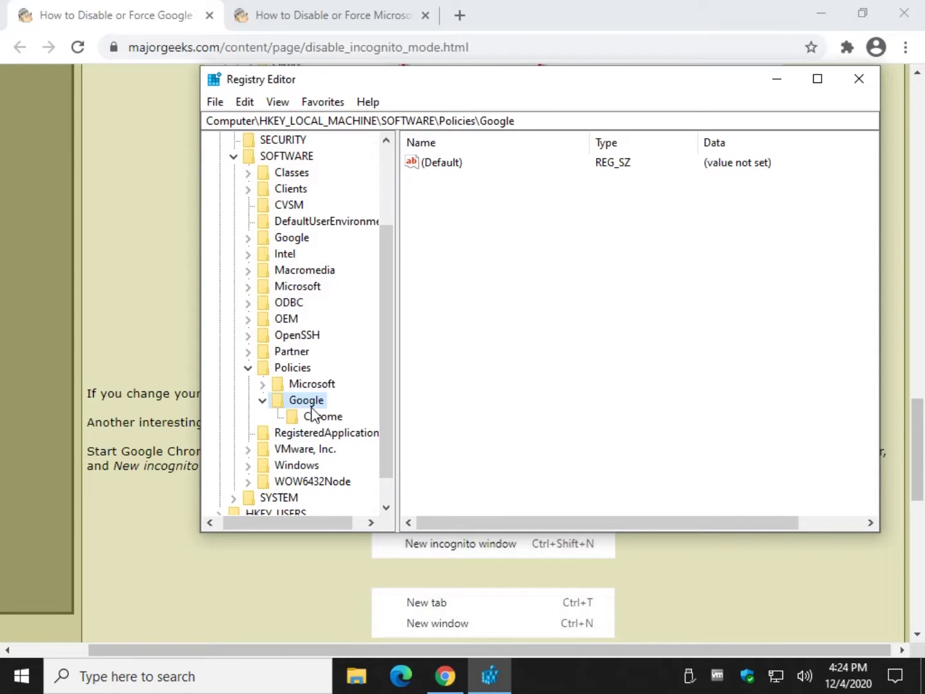
left_click(321, 418)
left_click(507, 183)
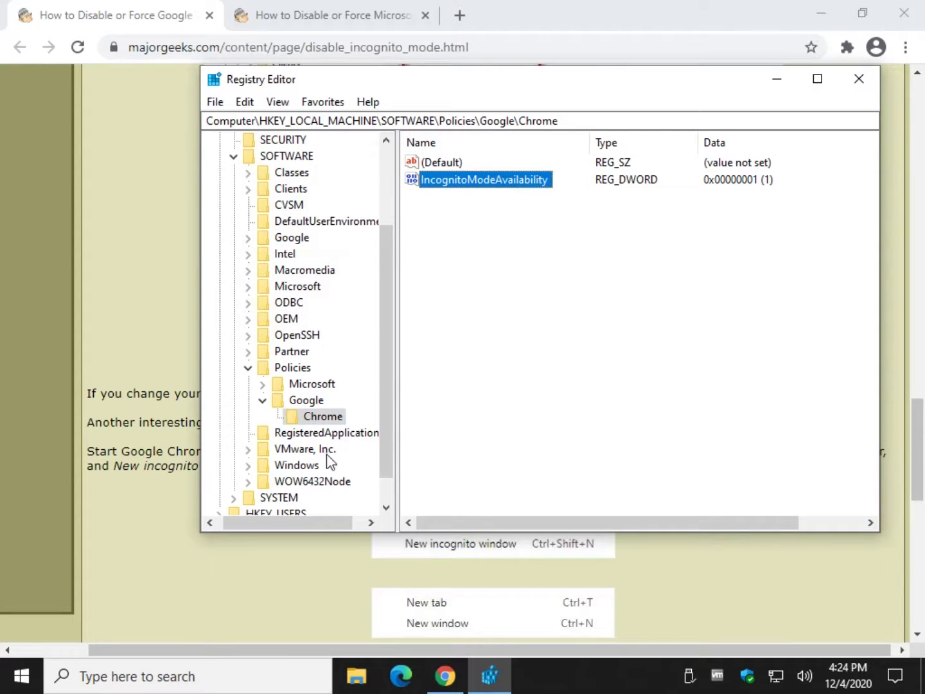
left_click(320, 417)
left_click(304, 405)
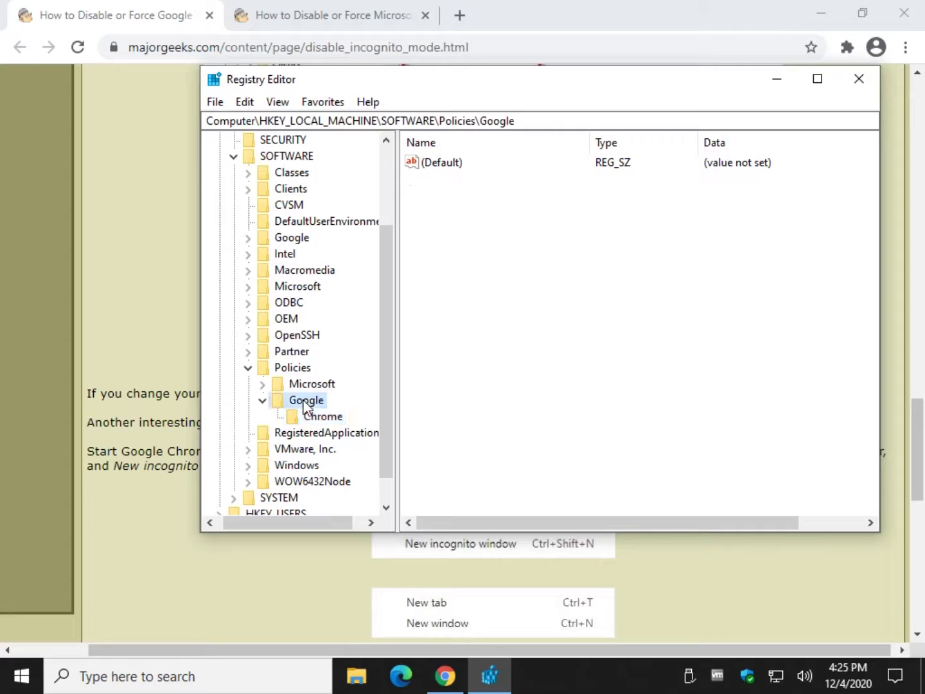
left_click(317, 419)
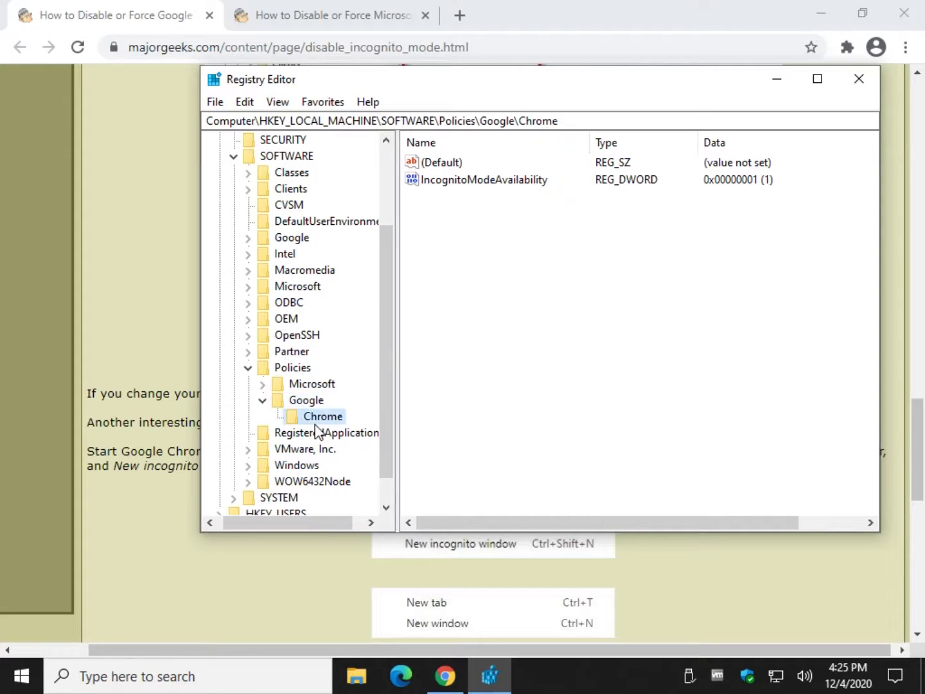
left_click(296, 405)
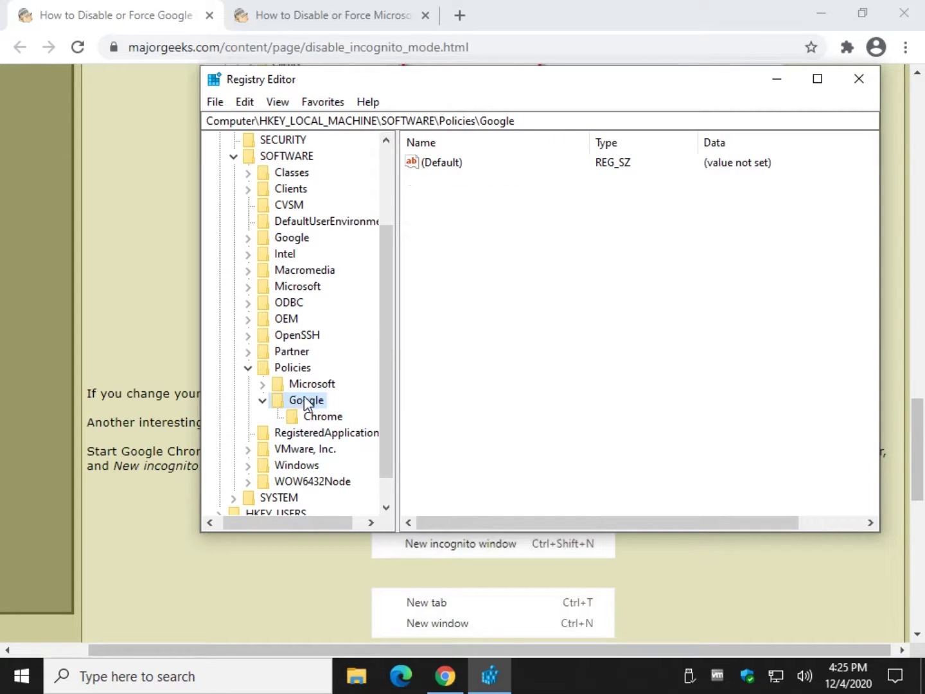
left_click(323, 419)
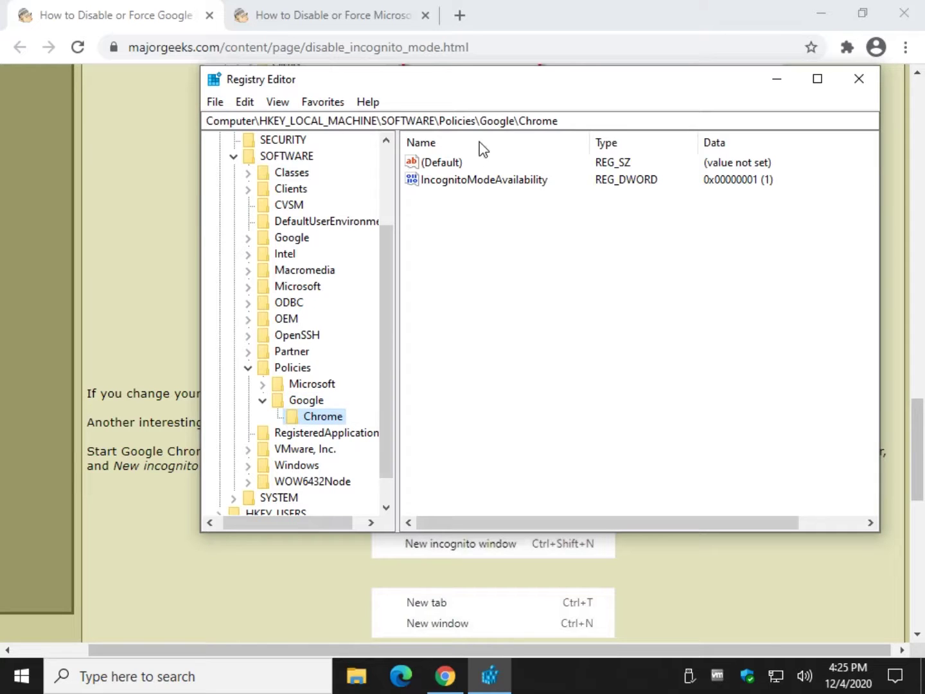
double_click(488, 180)
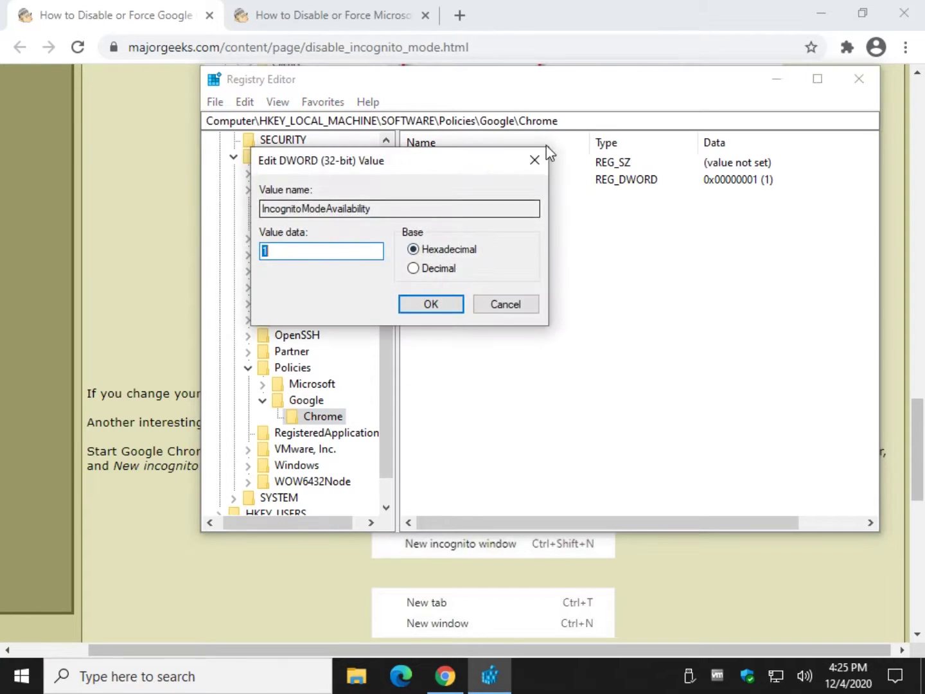
left_click(535, 159)
left_click(176, 237)
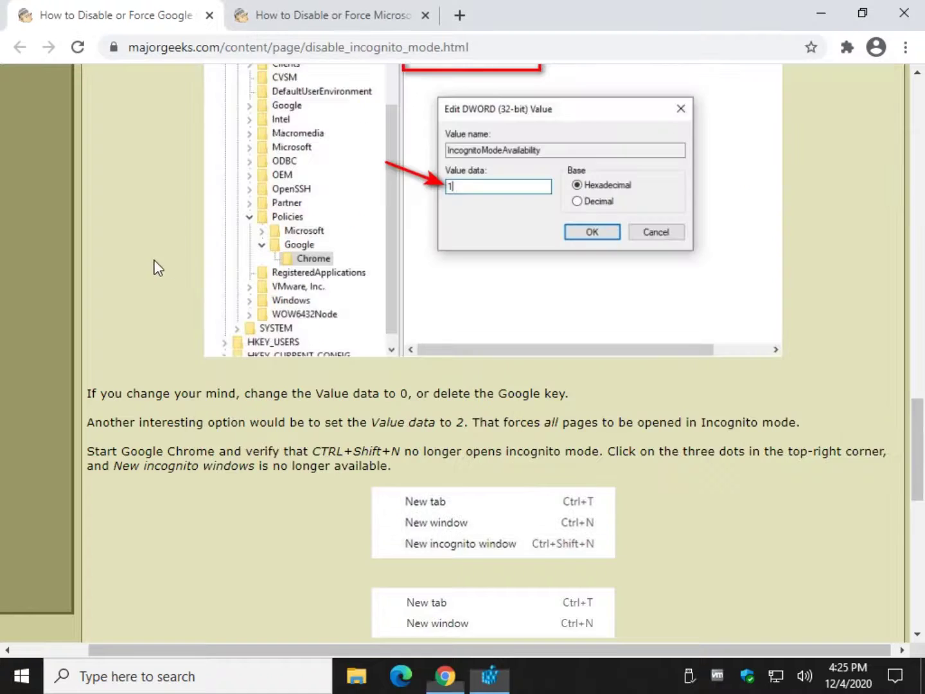
Switch to the Edge InPrivate article and scroll to its Policies\Microsoft registry steps
left_click(348, 26)
scroll(324, 345, "down", 8)
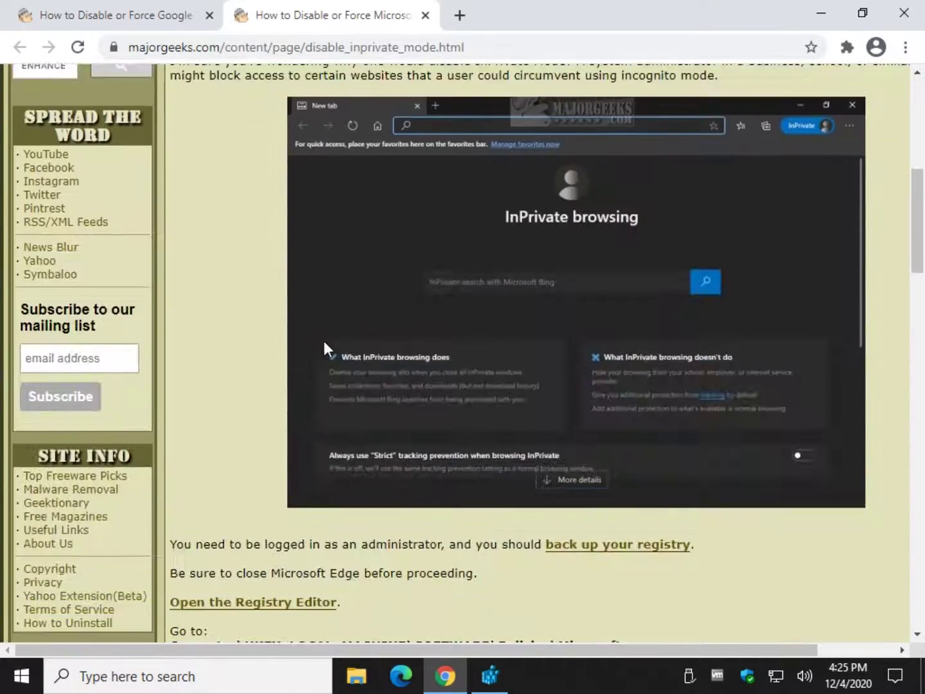
scroll(325, 340, "down", 4)
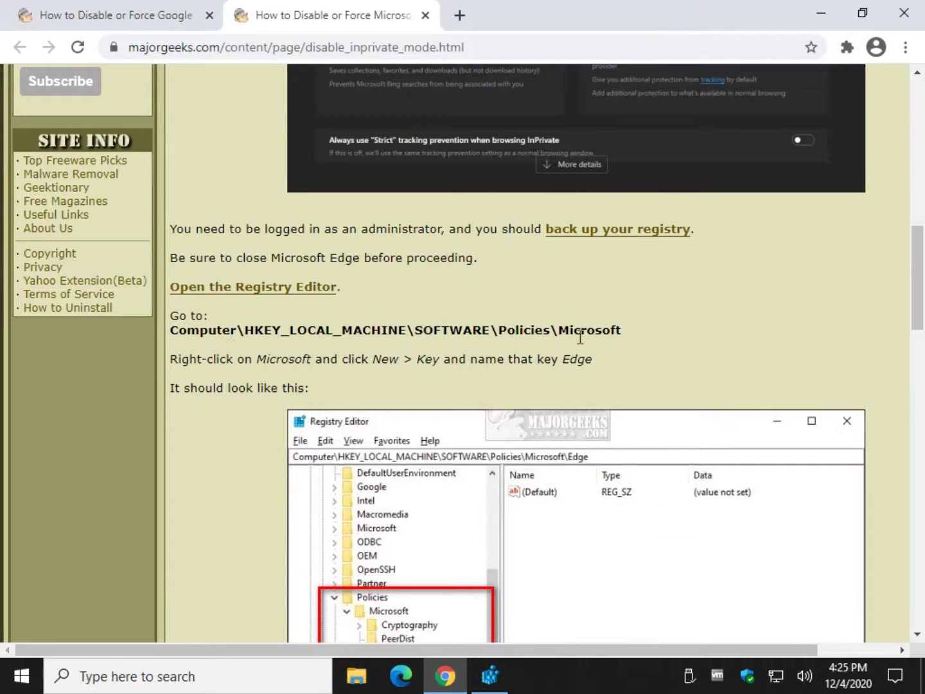
mouse_move(492, 678)
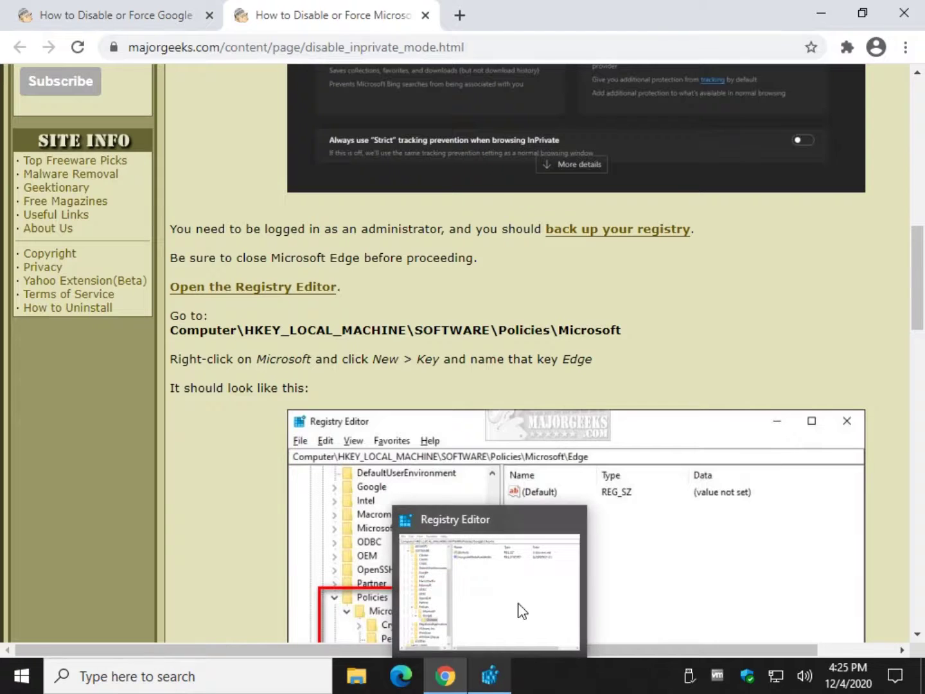
scroll(622, 298, "down", 4)
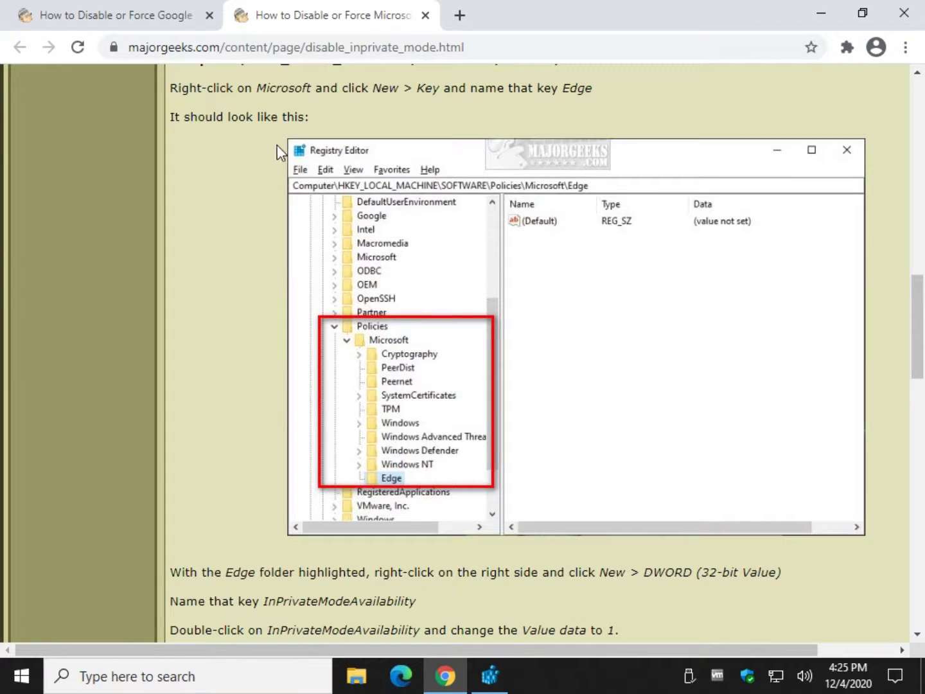
scroll(281, 95, "up", 1)
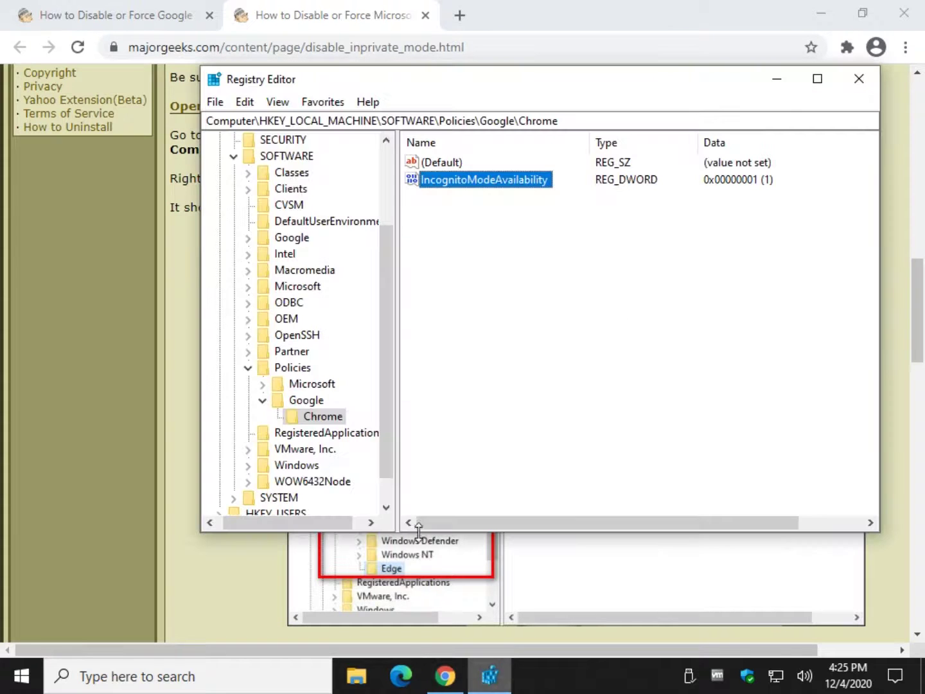
Create a new key named Edge under Policies\Microsoft
left_click(489, 678)
left_click(296, 385)
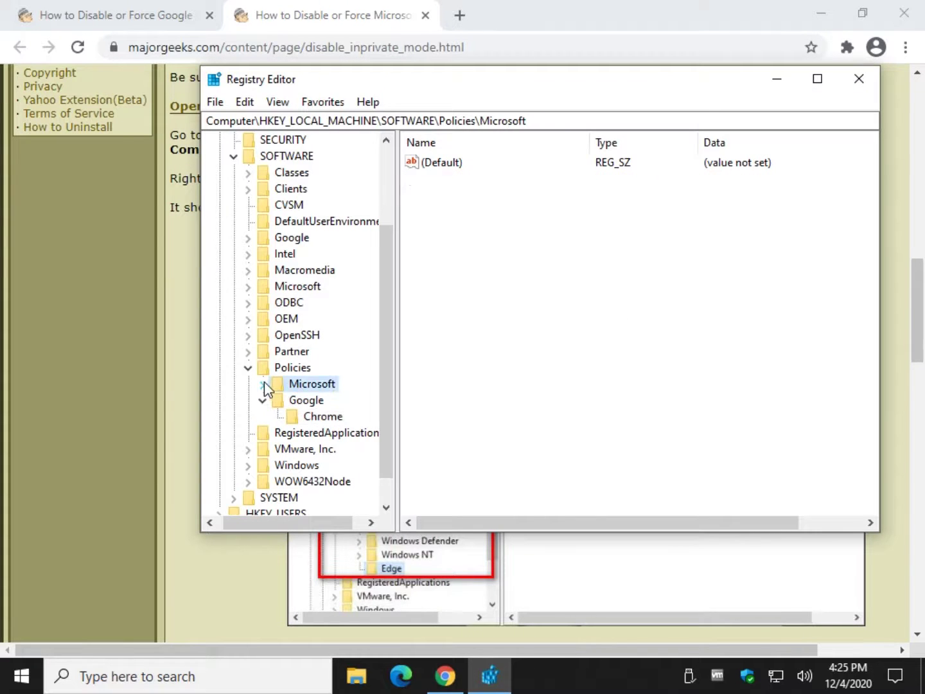
left_click(265, 385)
right_click(307, 350)
mouse_move(511, 388)
left_click(551, 379)
type("Edge")
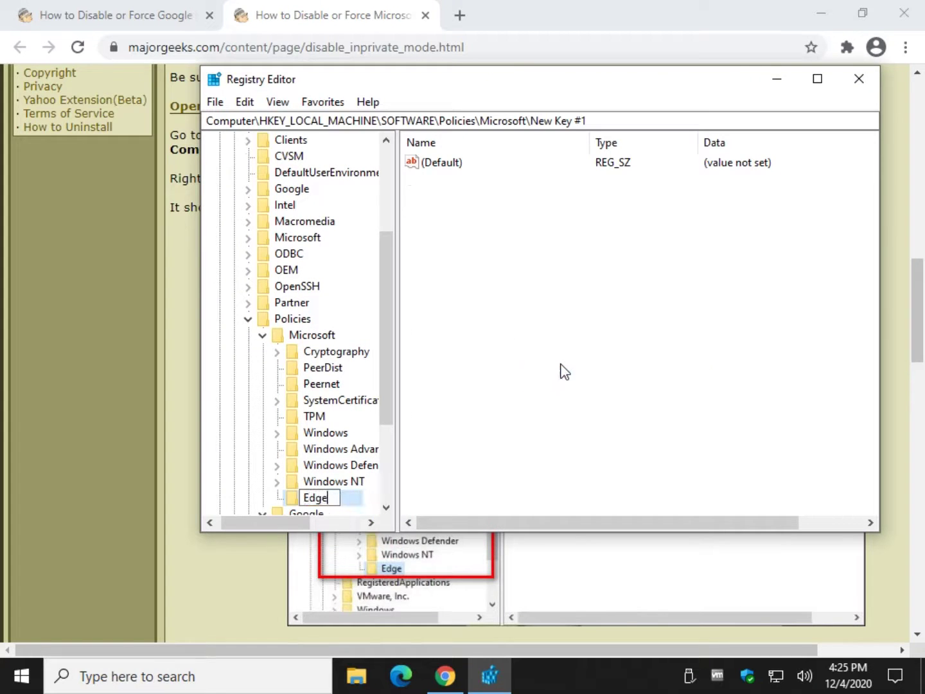
key("Return")
Copy the name InPrivateModeAvailability from the Edge article
left_click(163, 320)
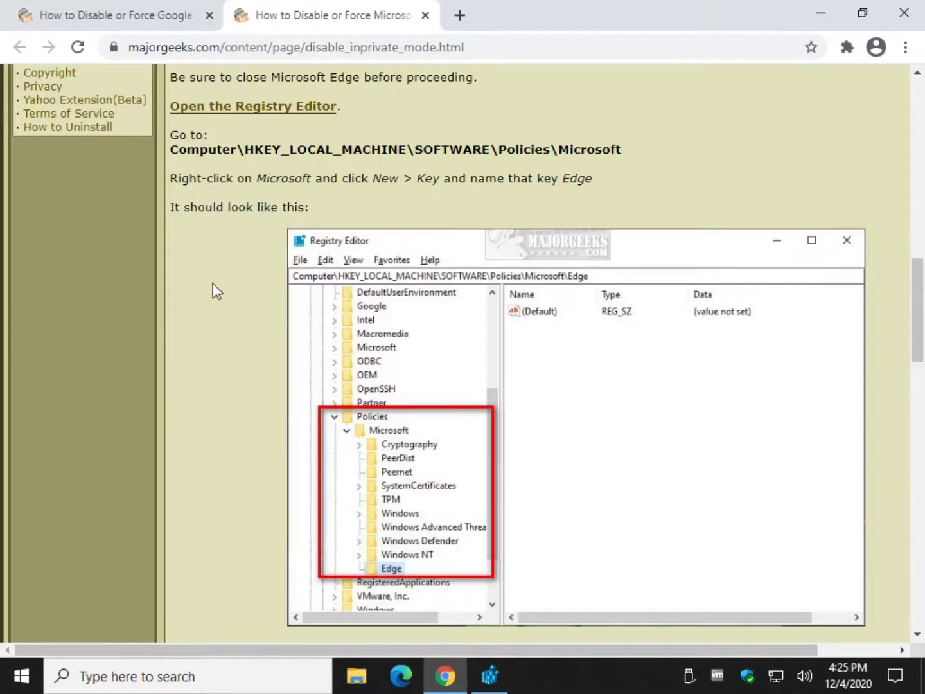
scroll(302, 418, "down", 5)
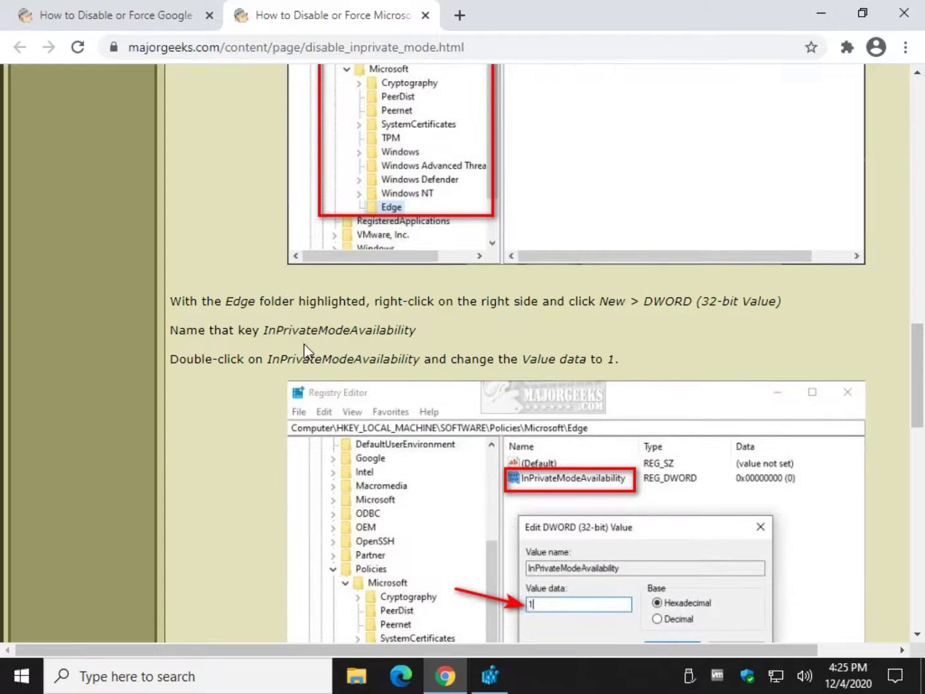
left_click_drag(265, 334, 416, 331)
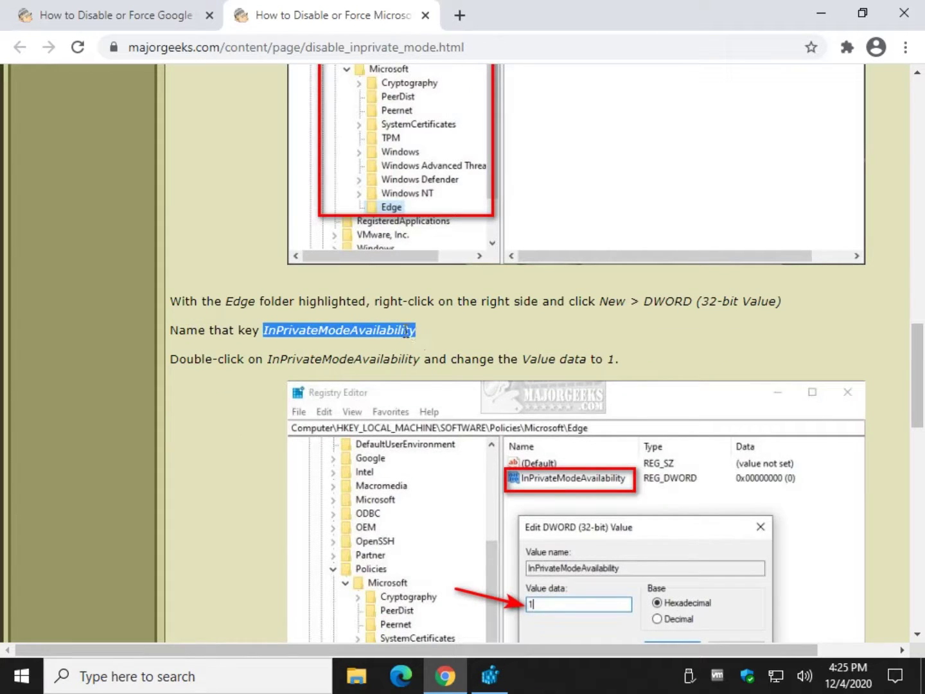
right_click(424, 349)
left_click(425, 347)
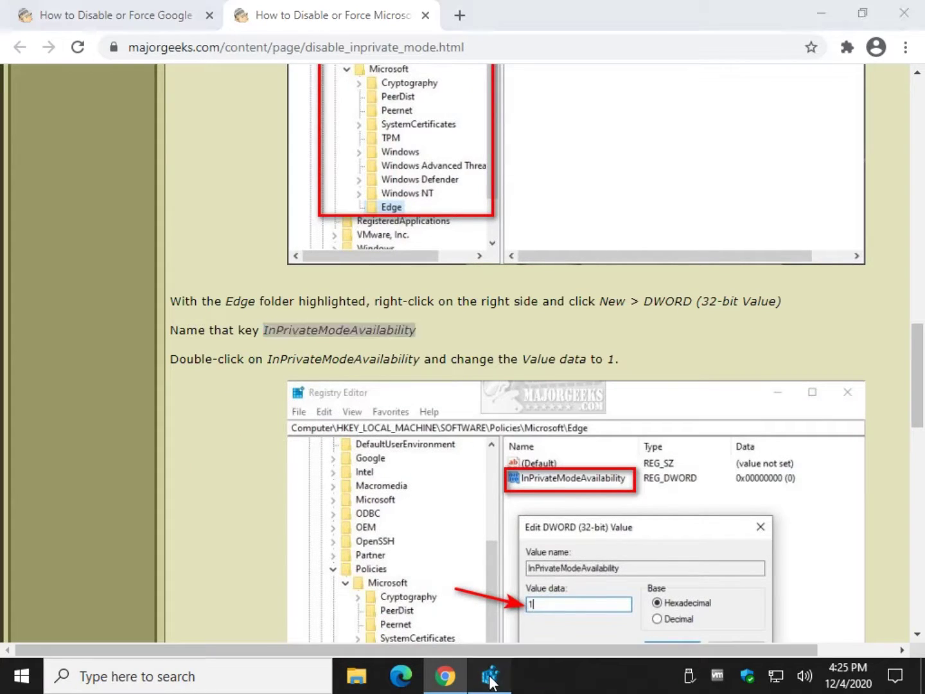
Create a DWORD (32-bit) value named InPrivateModeAvailability under the Edge key, then scroll the article
left_click(490, 674)
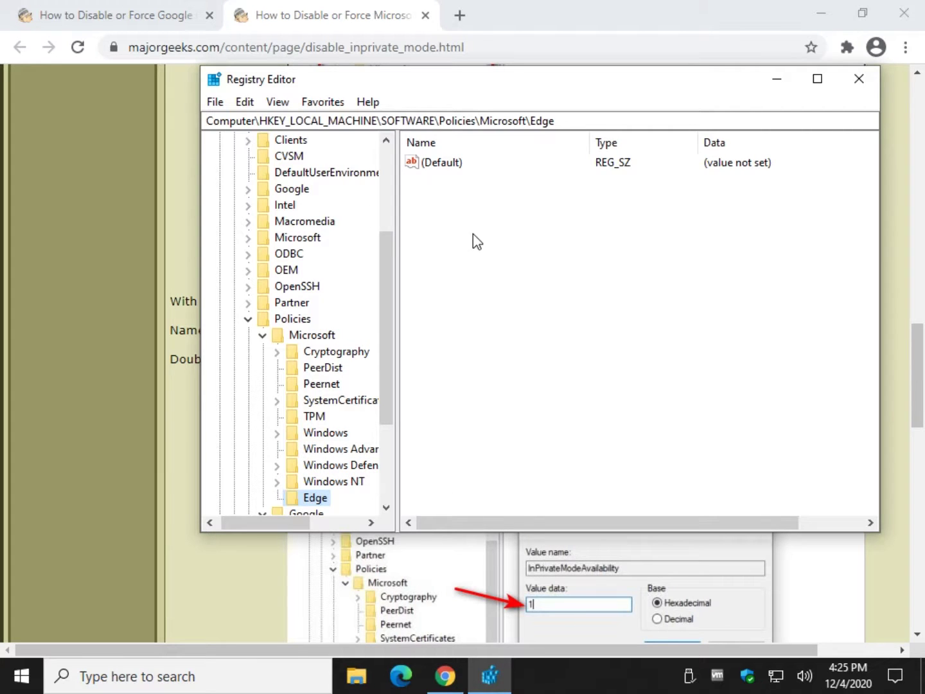
right_click(439, 243)
mouse_move(476, 248)
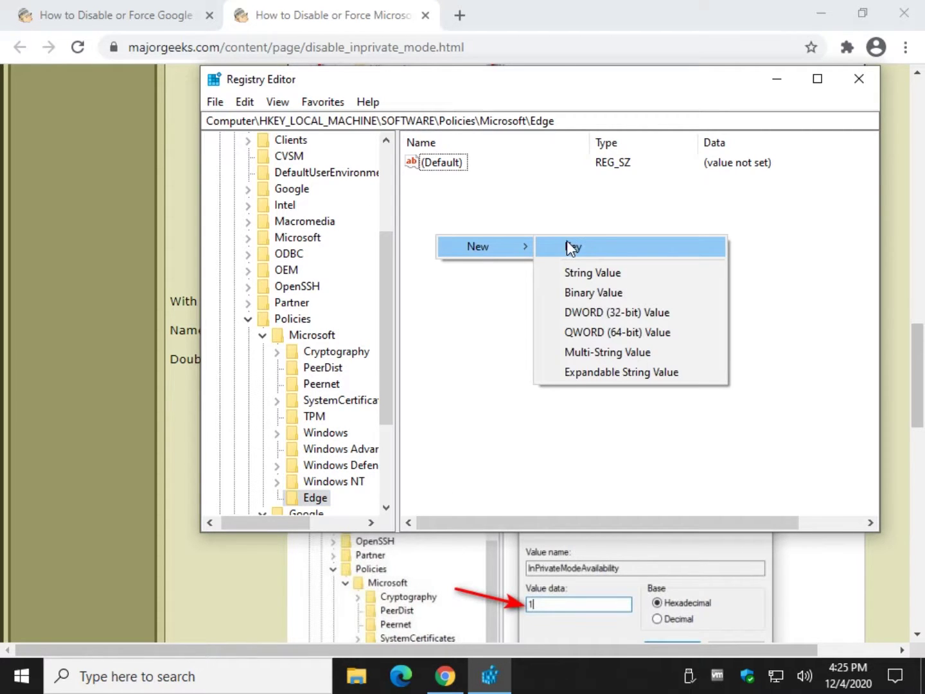
left_click(683, 313)
key("ctrl+v")
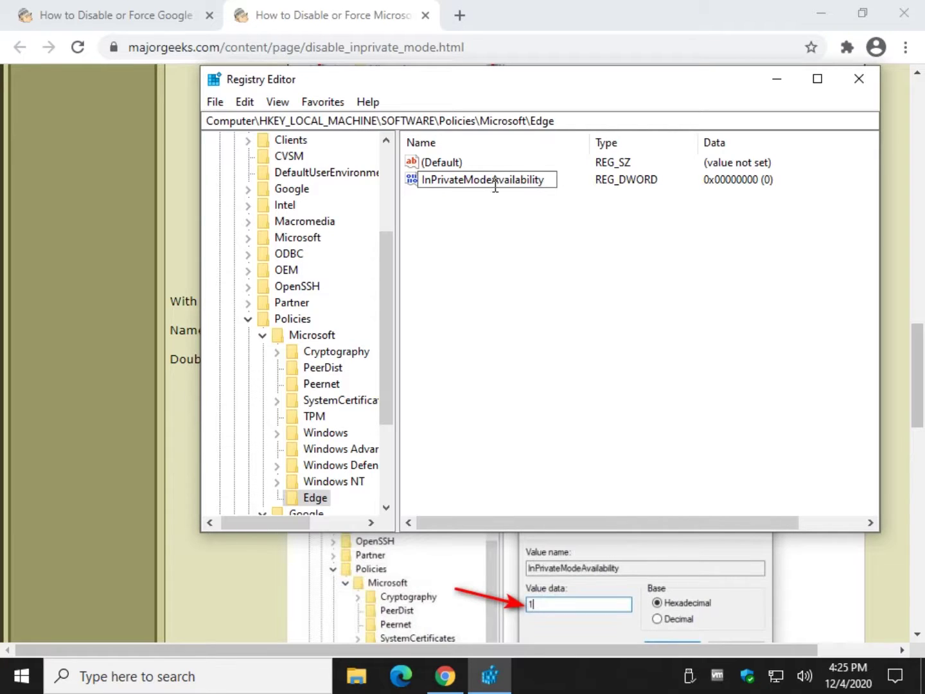
key("Return")
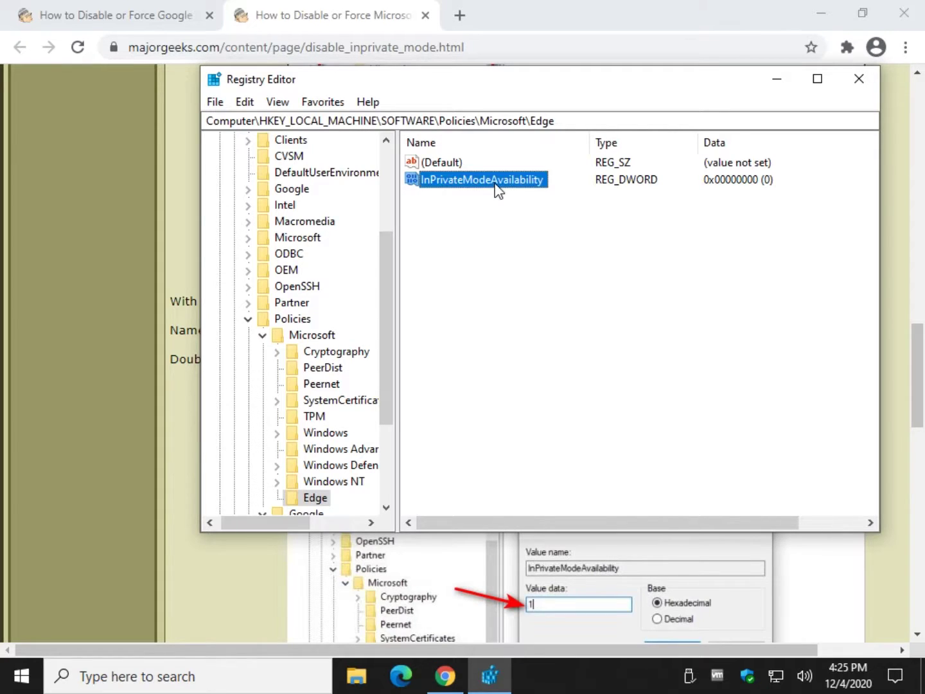
left_click(238, 605)
scroll(280, 424, "down", 10)
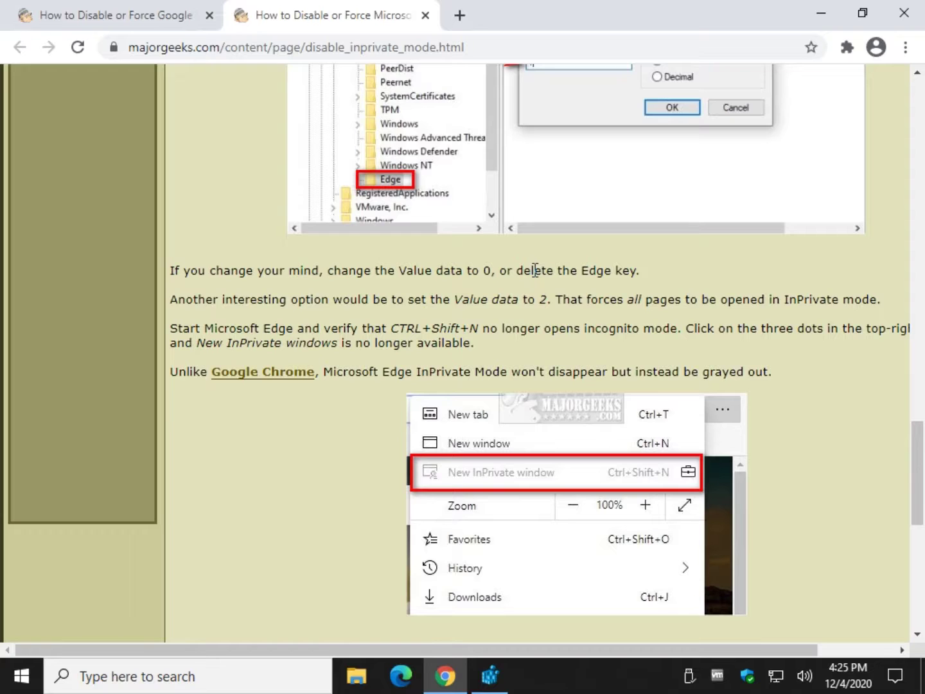
Change InPrivateModeAvailability's value data to 1, glance at the tutorial, then return to Registry Editor
left_click(489, 675)
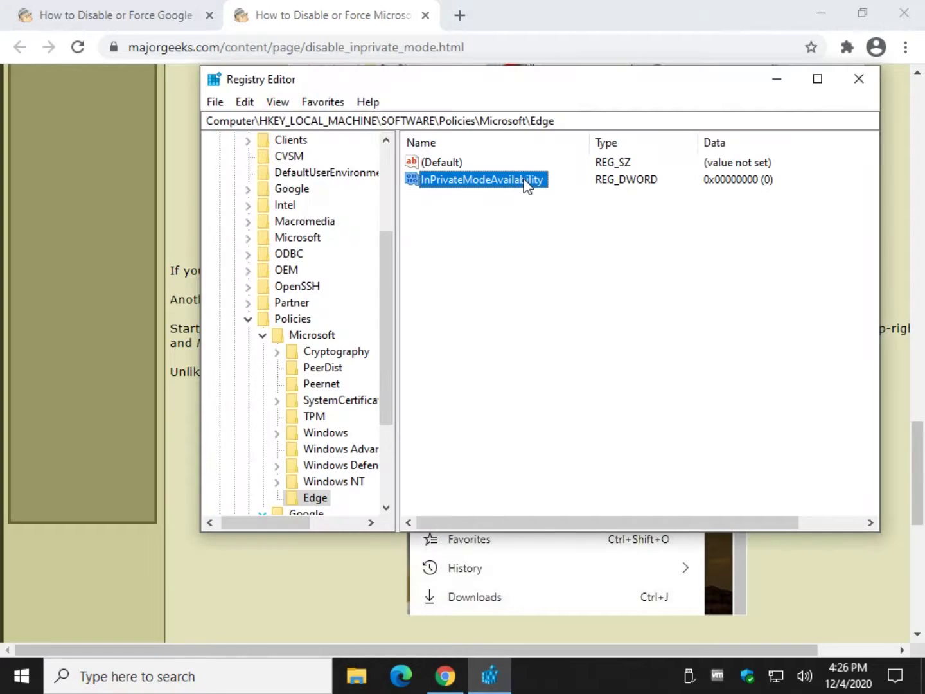
double_click(528, 186)
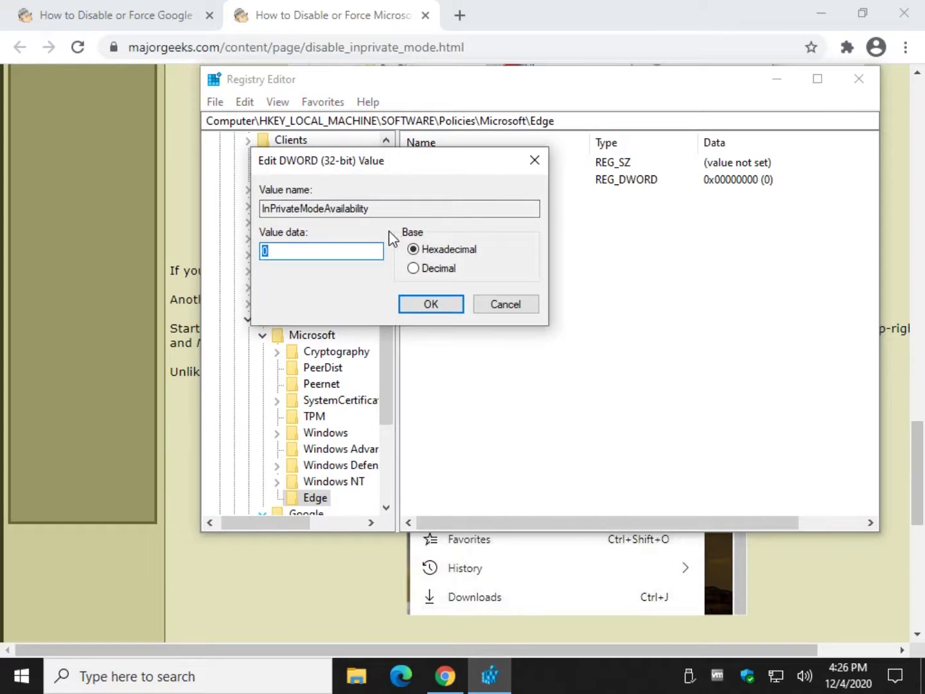
type("1")
left_click(409, 307)
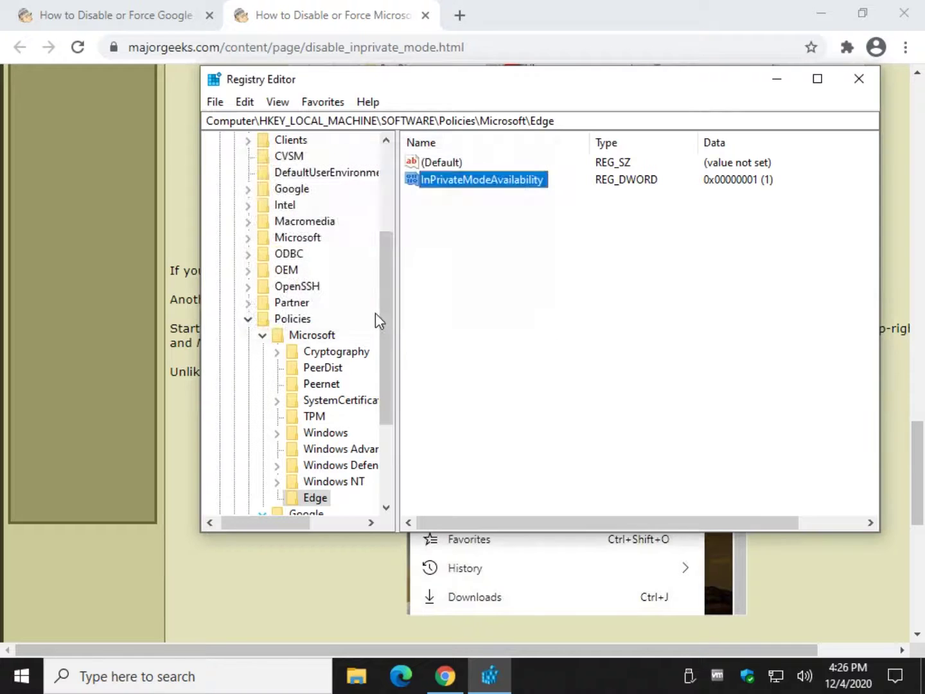
left_click(282, 582)
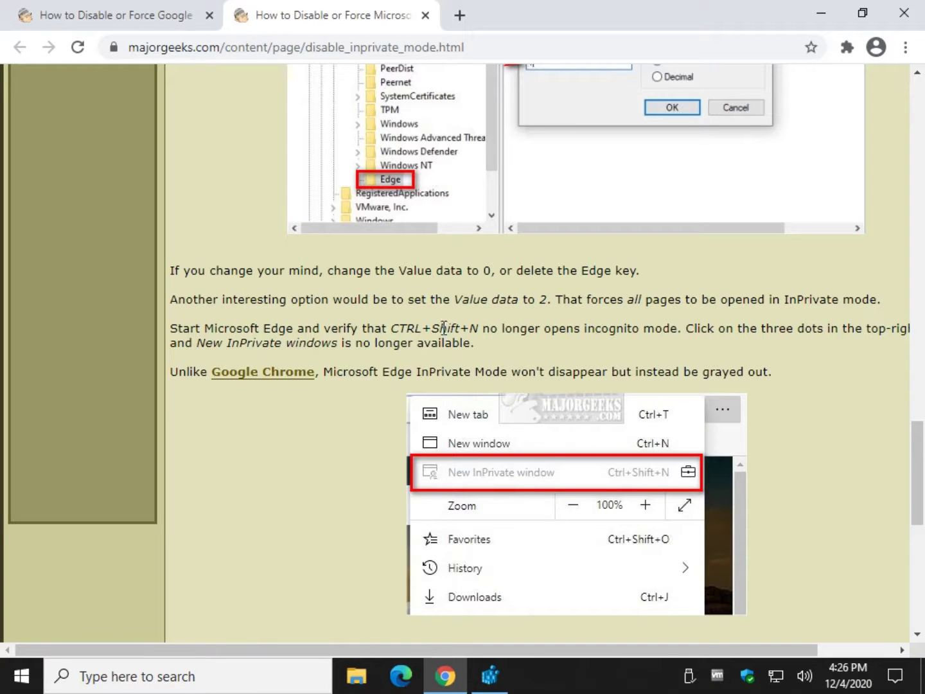
left_click(500, 674)
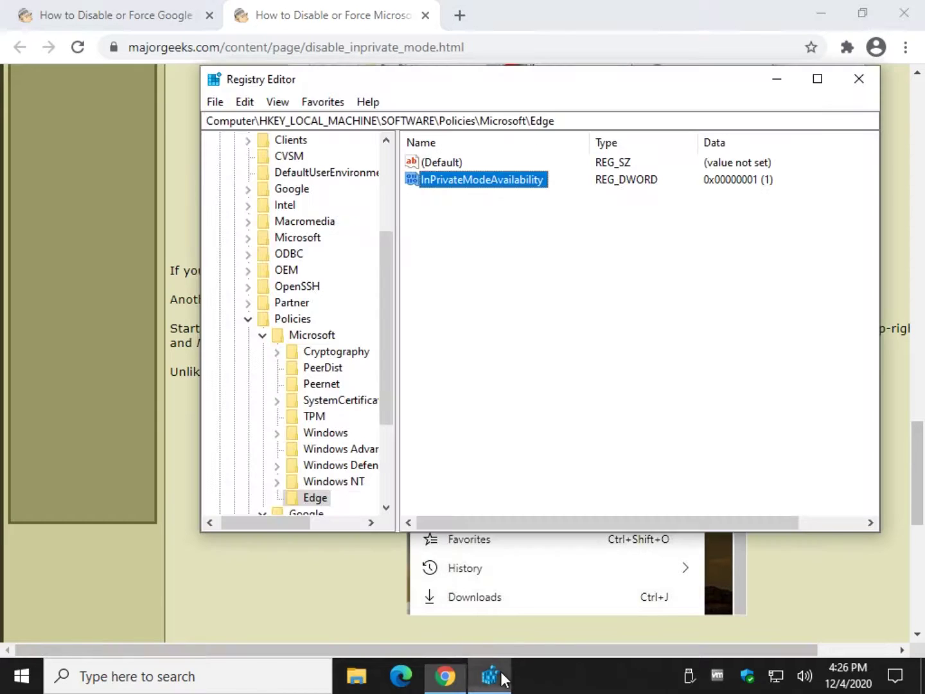
Close Registry Editor, restart Chrome, and check its menu for New incognito window
left_click(861, 80)
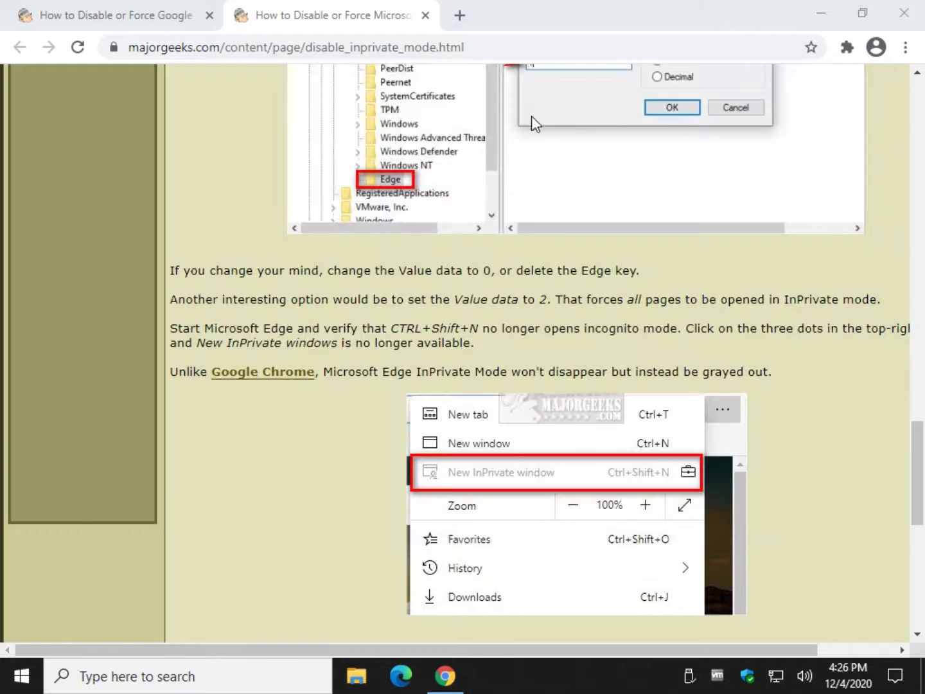
left_click(904, 13)
double_click(65, 103)
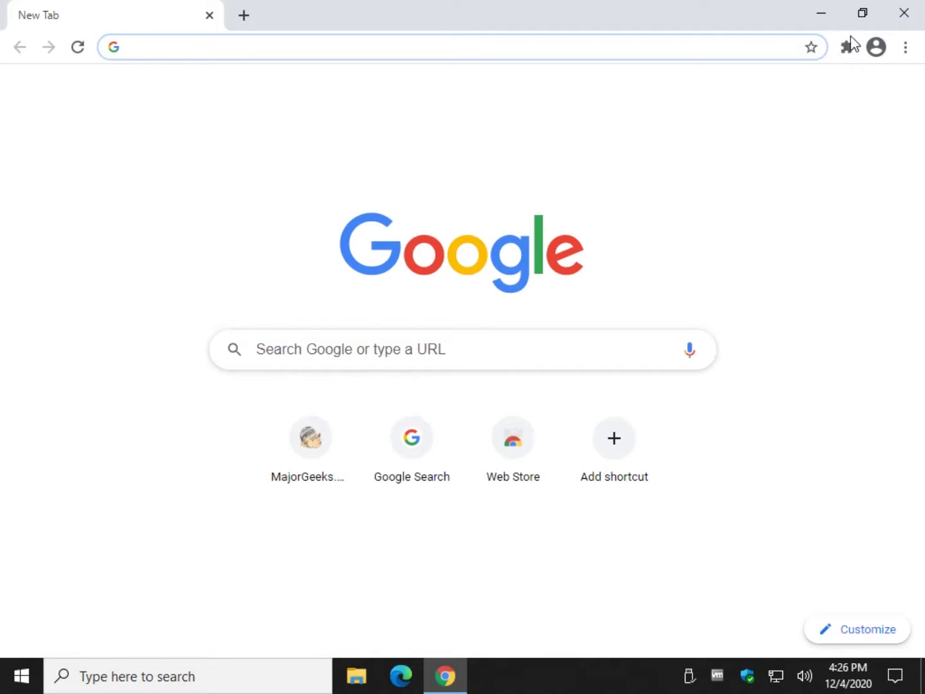
left_click(907, 48)
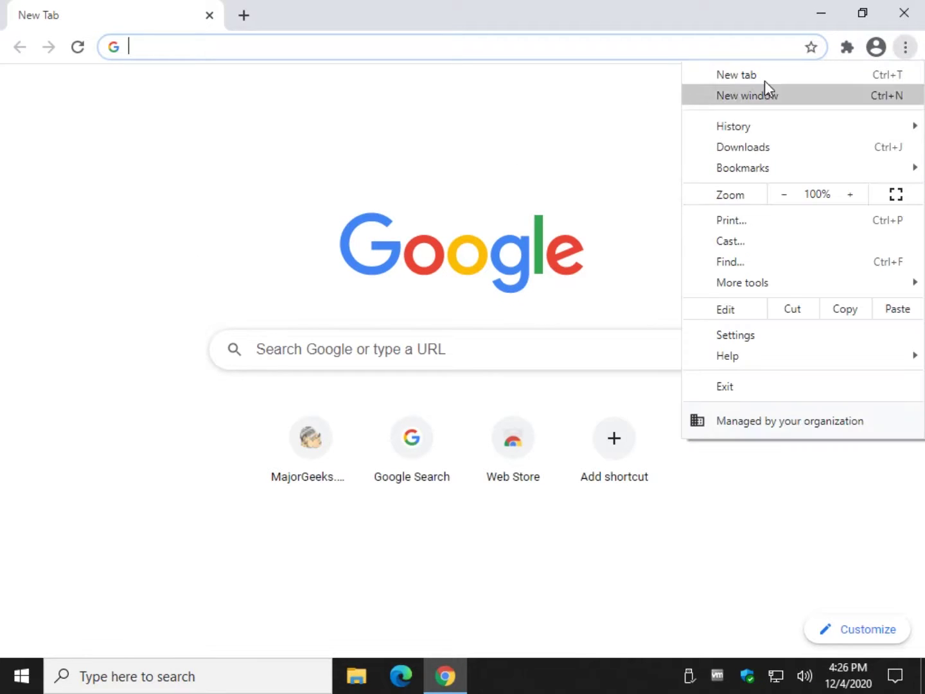
left_click(319, 431)
Open the MajorGeeks Chrome Incognito Mode tutorial and recheck the menu for the incognito option
left_click(309, 436)
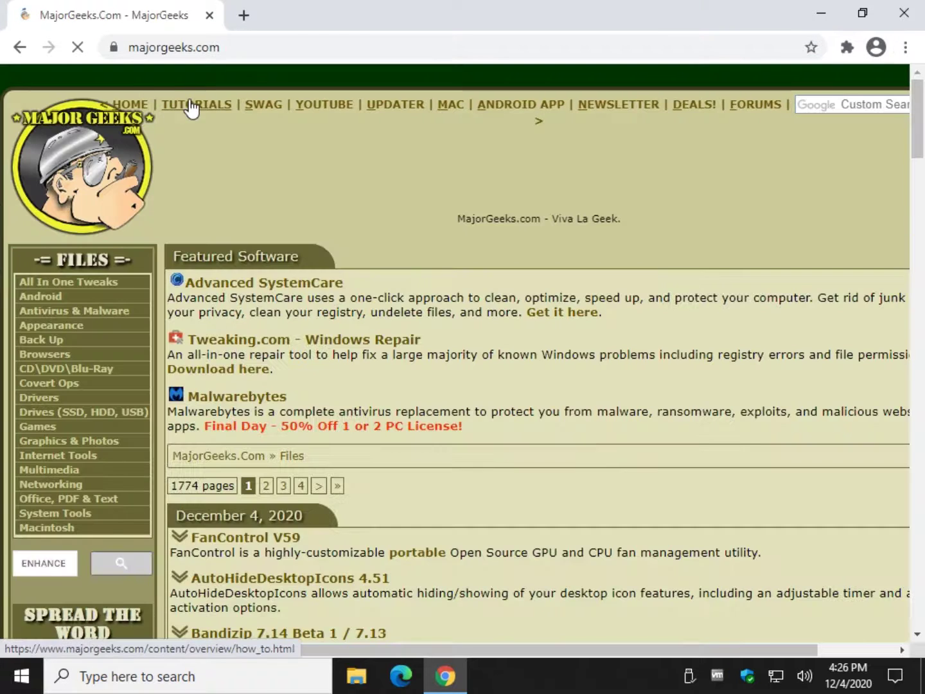
left_click(191, 107)
scroll(317, 287, "down", 3)
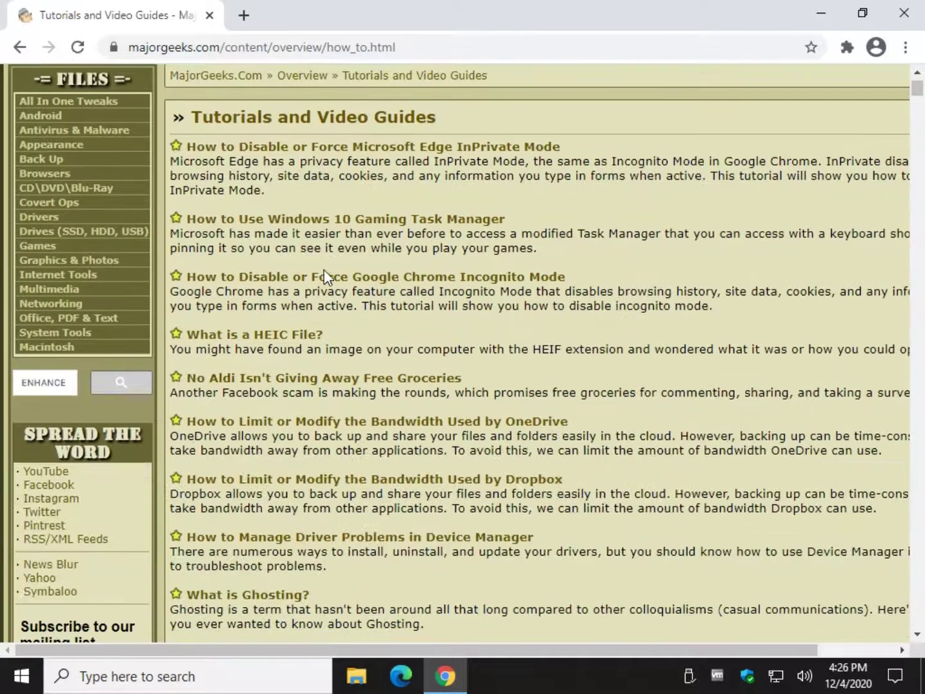
left_click(389, 276)
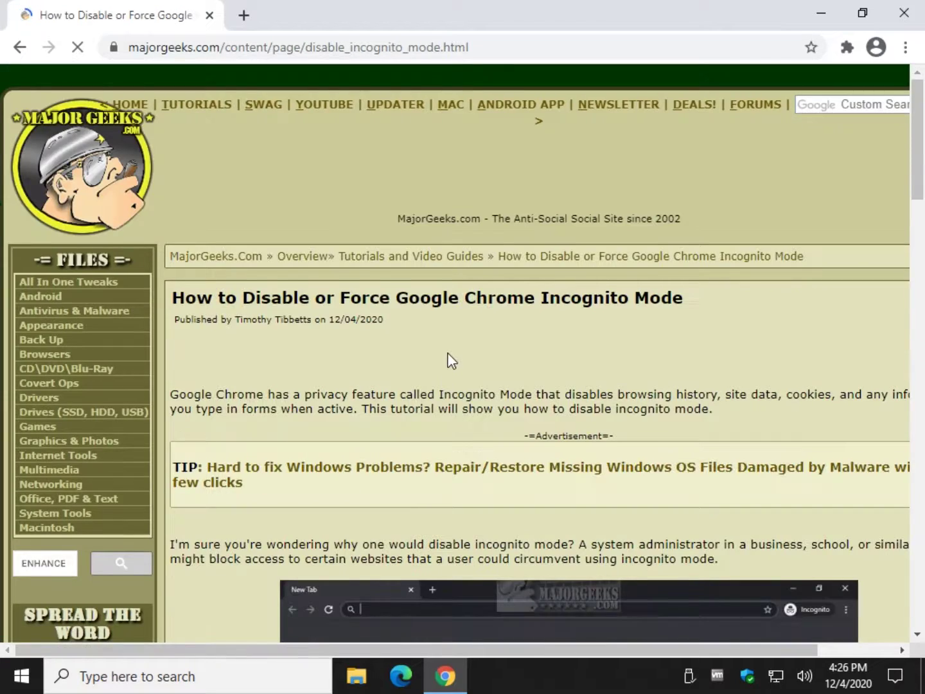
scroll(444, 374, "down", 10)
scroll(443, 341, "down", 20)
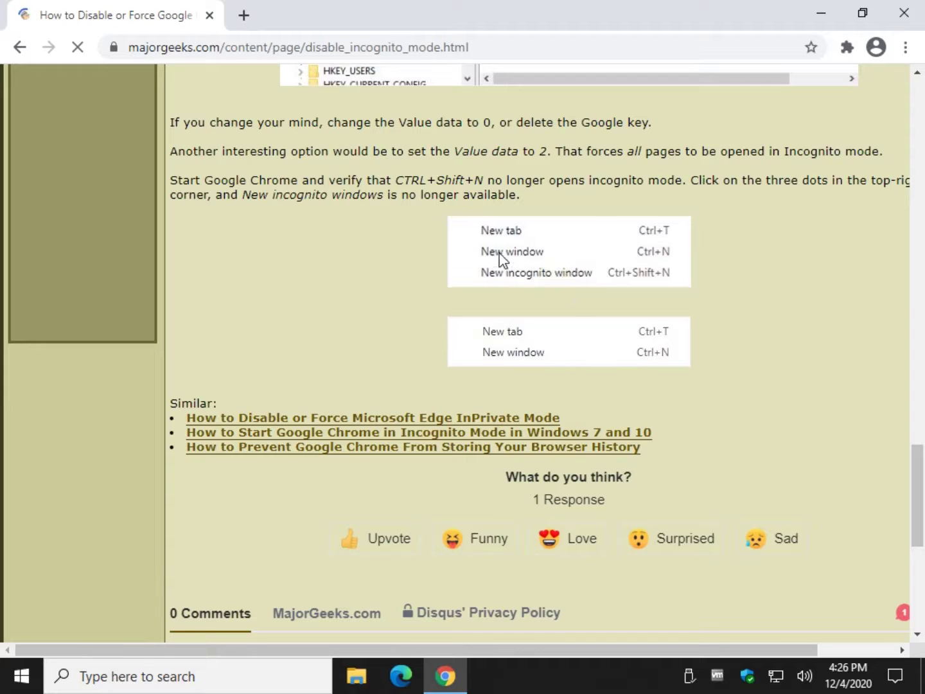
left_click(906, 47)
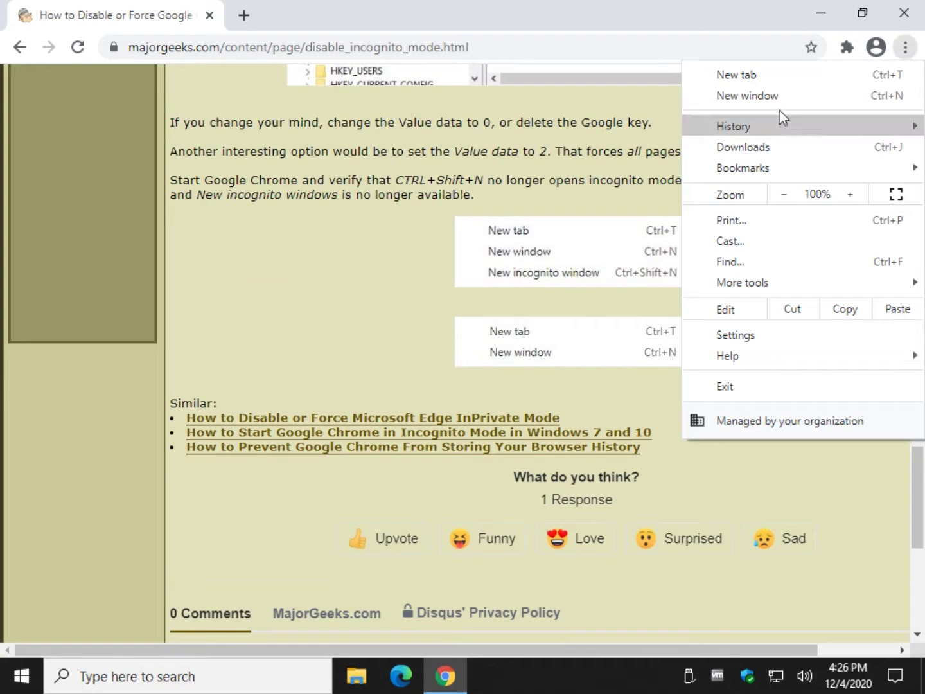
left_click(405, 301)
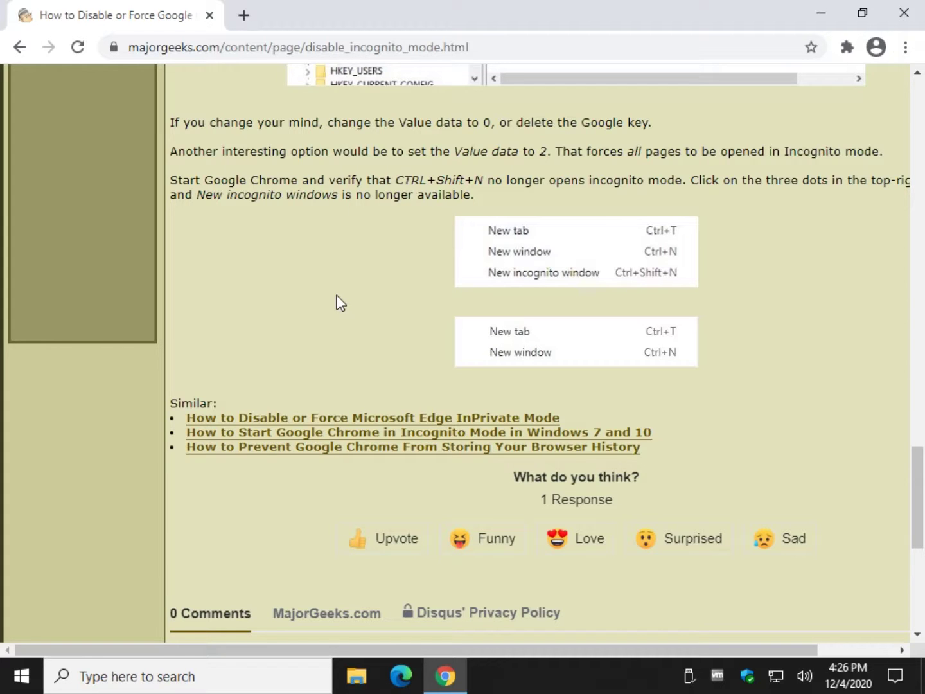
Launch Edge, confirm New InPrivate window is greyed out in its menu, then close Edge
left_click(821, 15)
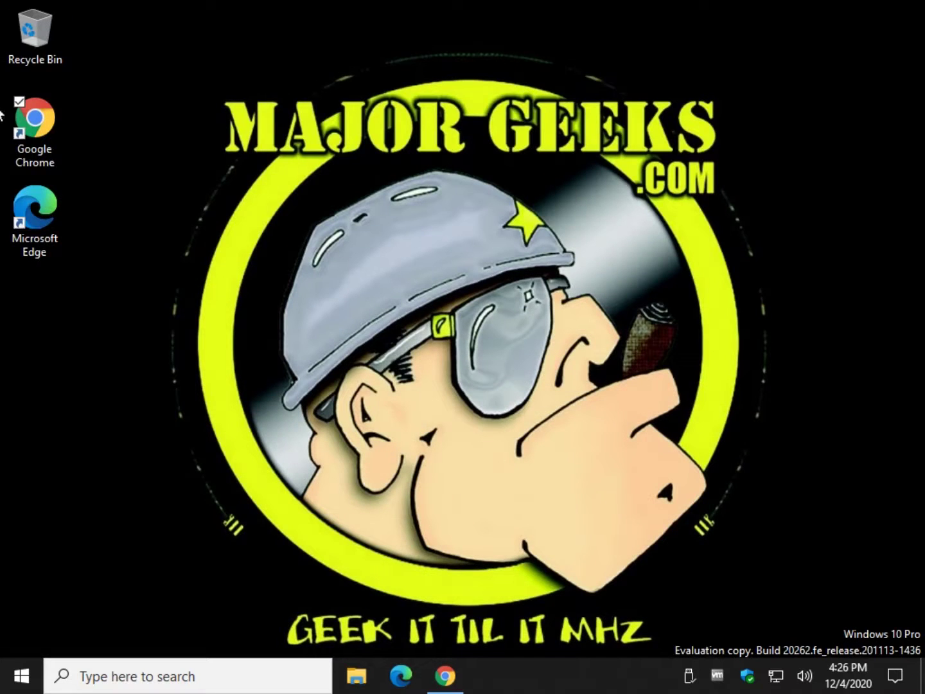
double_click(48, 209)
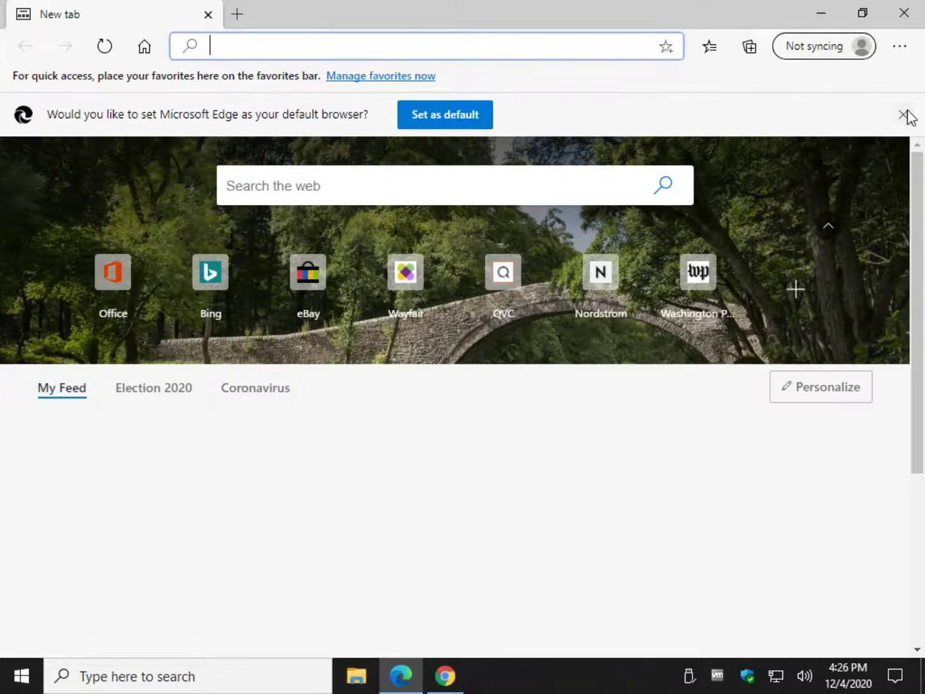
left_click(904, 114)
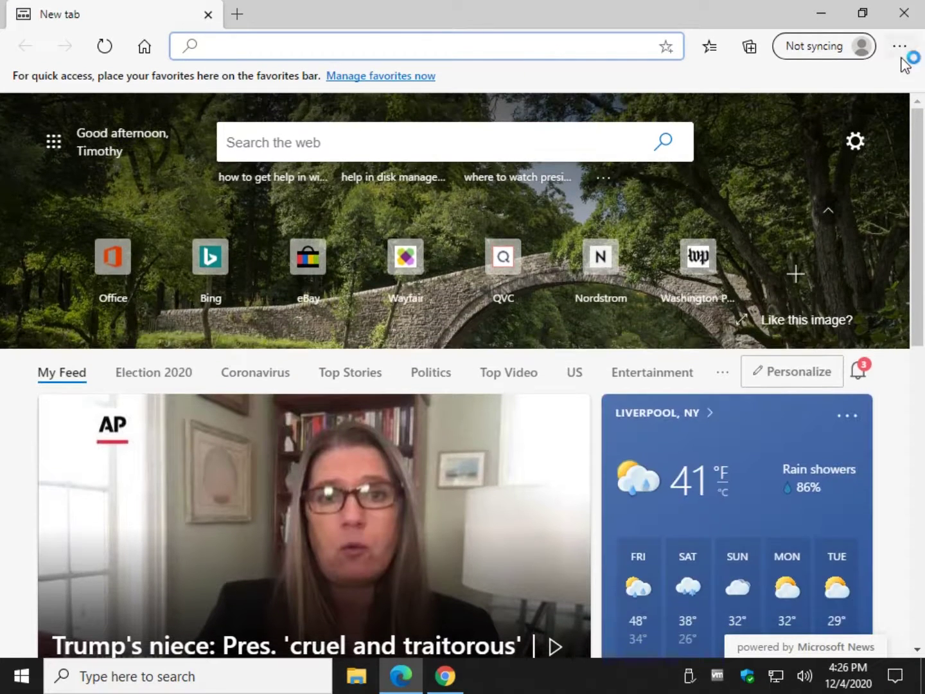
left_click(899, 46)
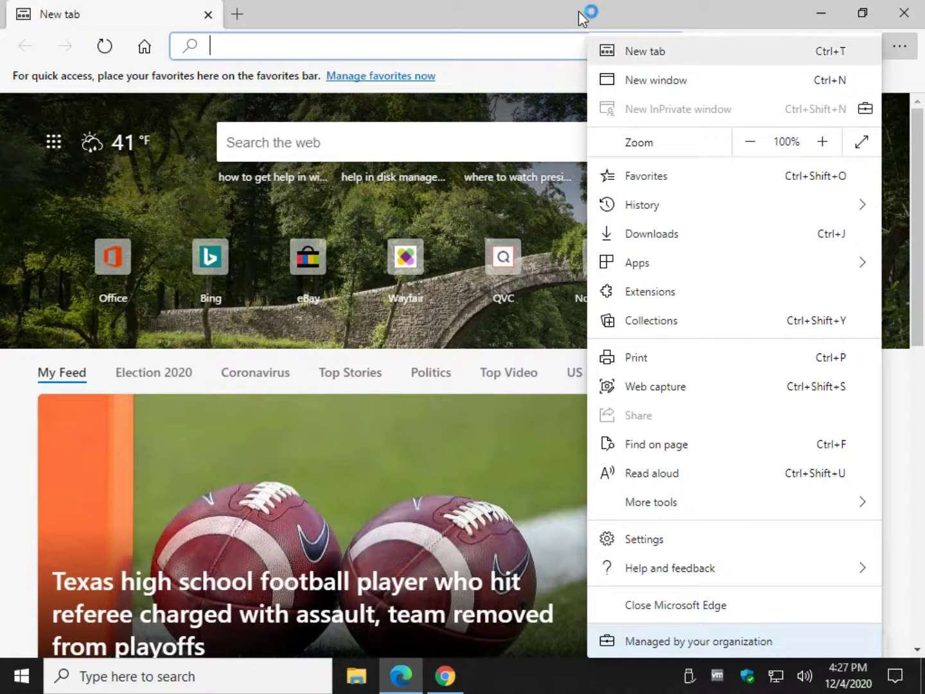
left_click(905, 13)
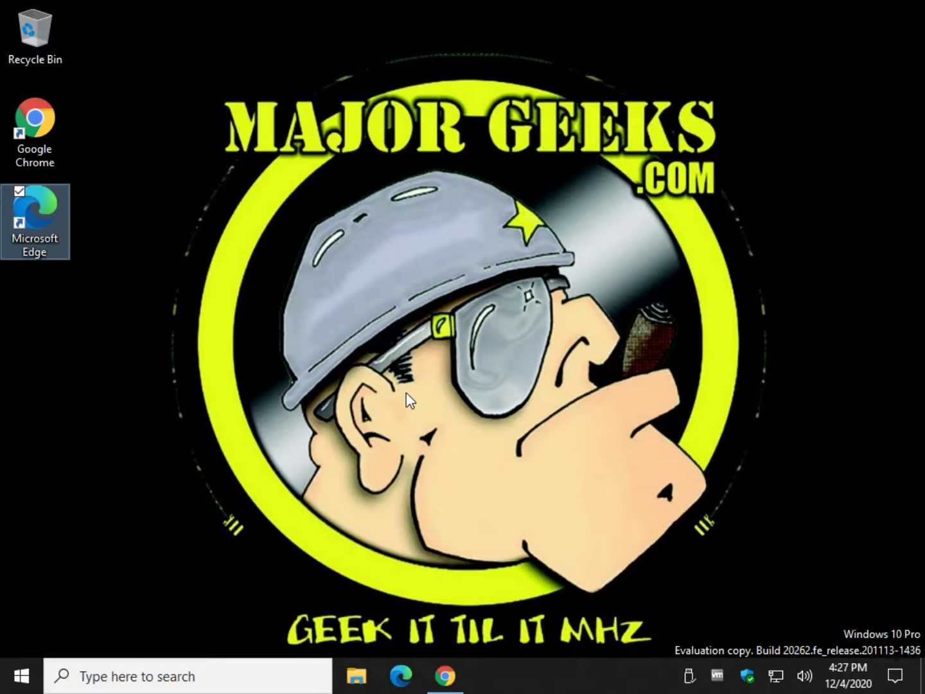
Restore Chrome and scroll the Incognito Mode article back to its title and introduction
left_click(444, 675)
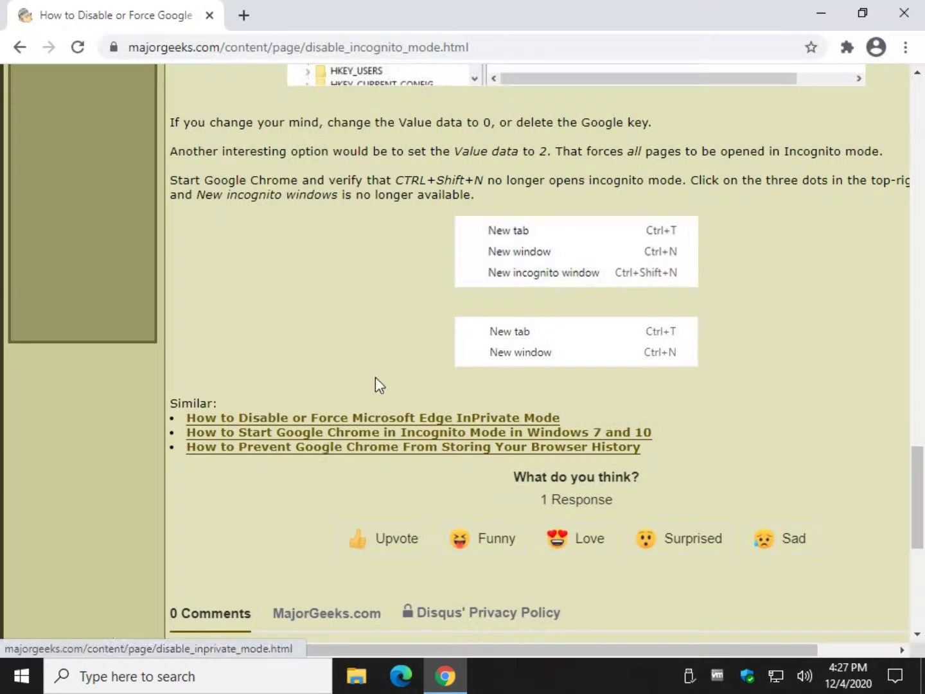
scroll(381, 360, "up", 1)
scroll(383, 348, "up", 20)
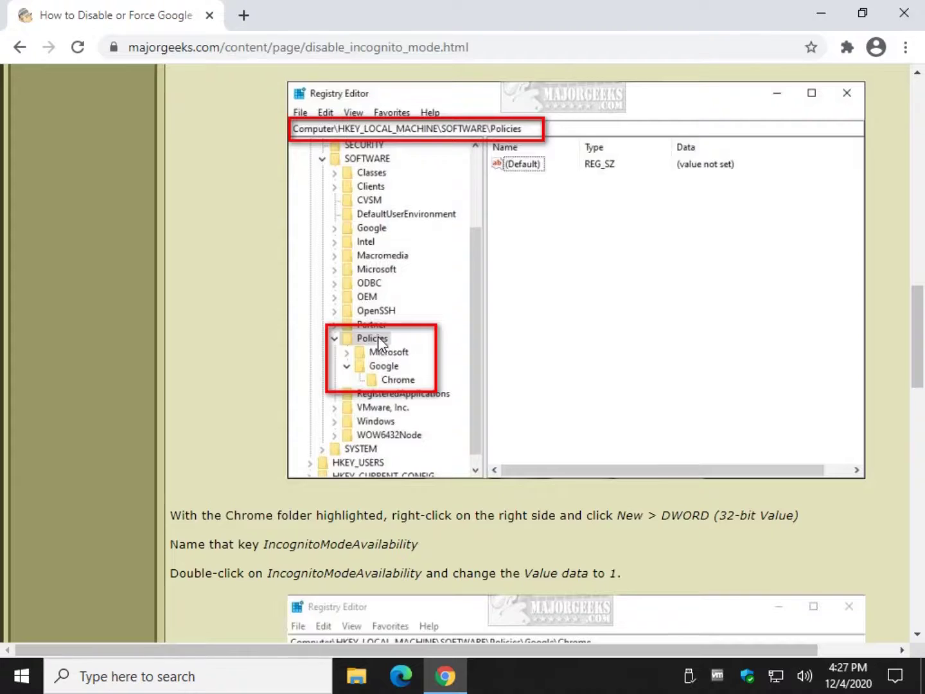
scroll(378, 345, "up", 7)
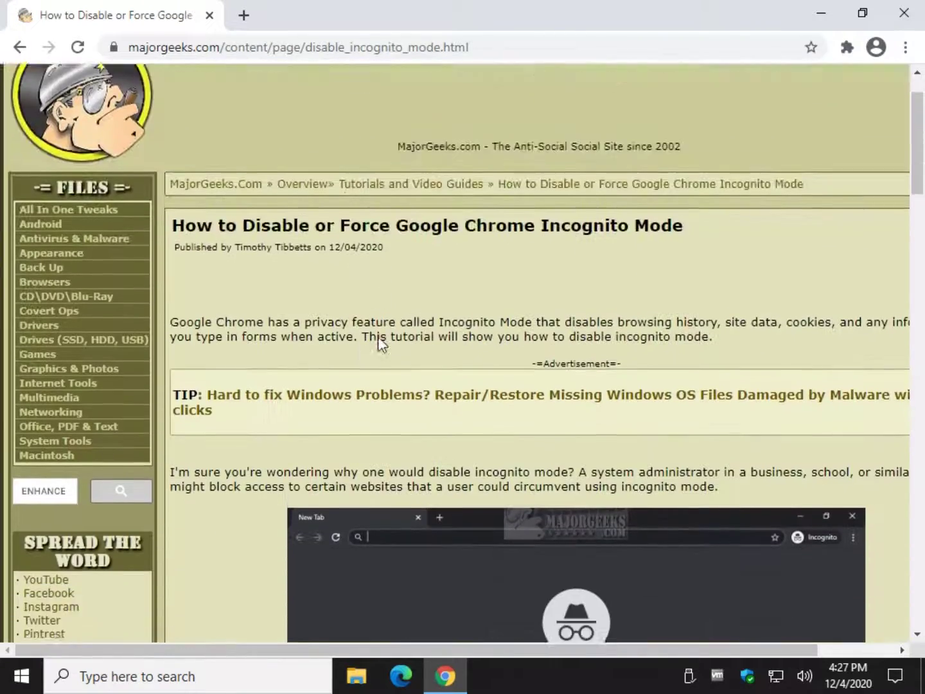
scroll(378, 344, "down", 1)
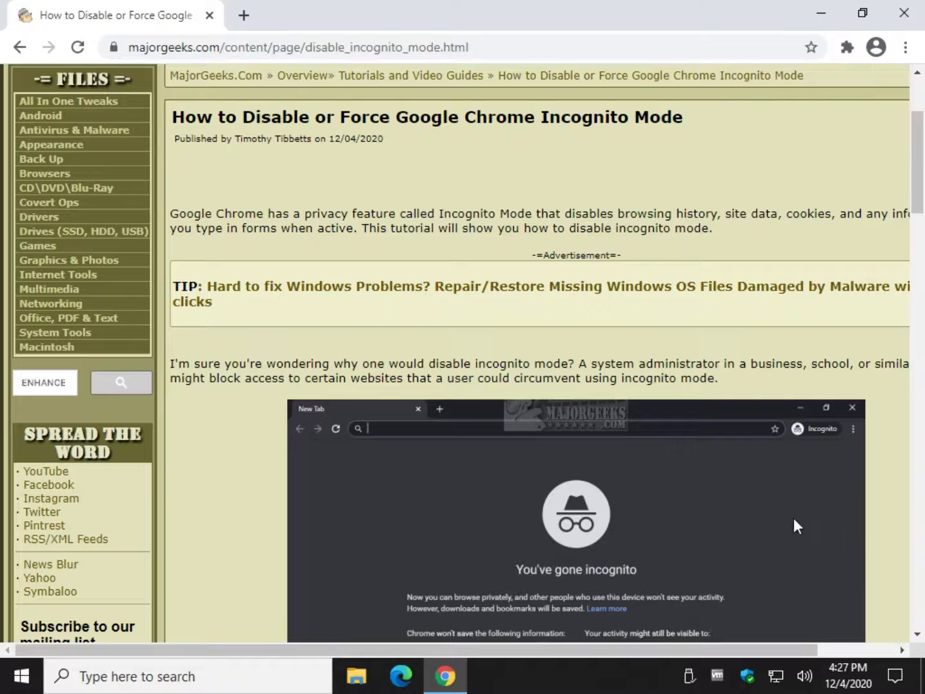
left_click_drag(223, 364, 220, 380)
left_click(211, 385)
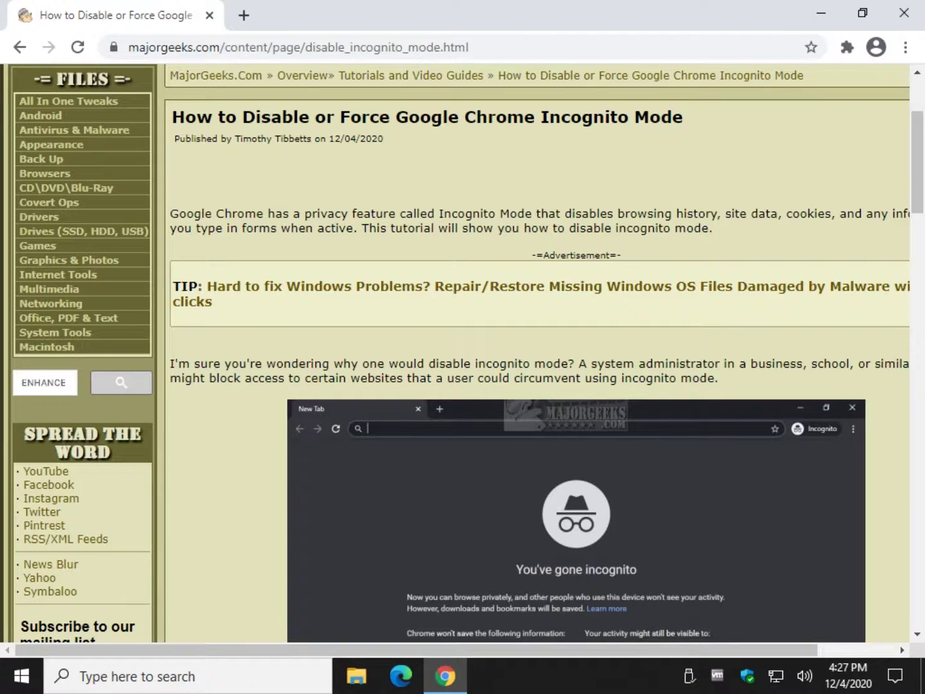